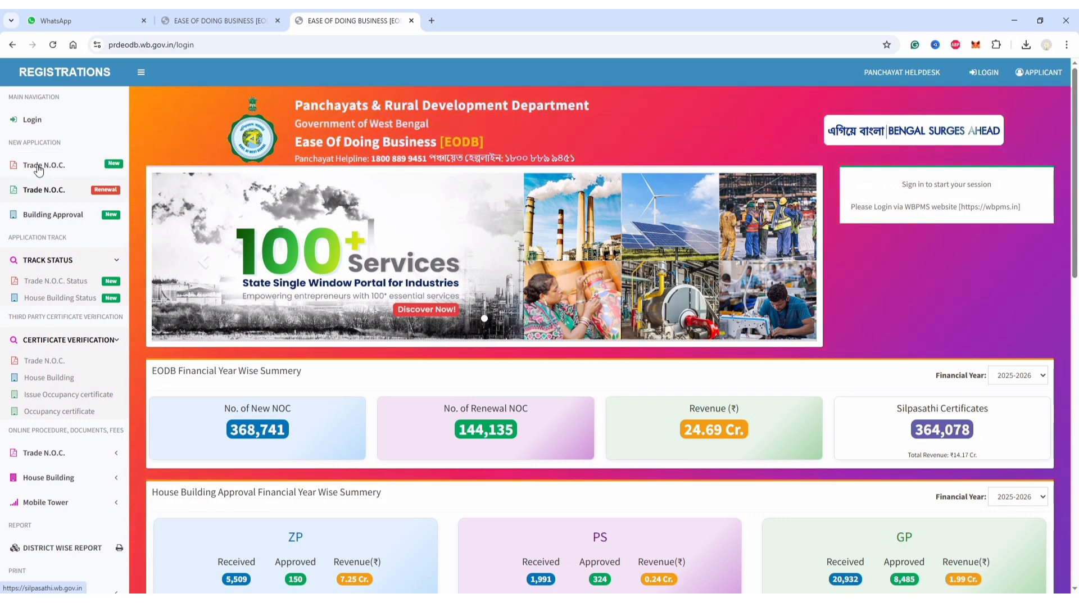
- Start a new Trade N.O.C. application from the EODB Panchayat sidebar
click(86, 169)
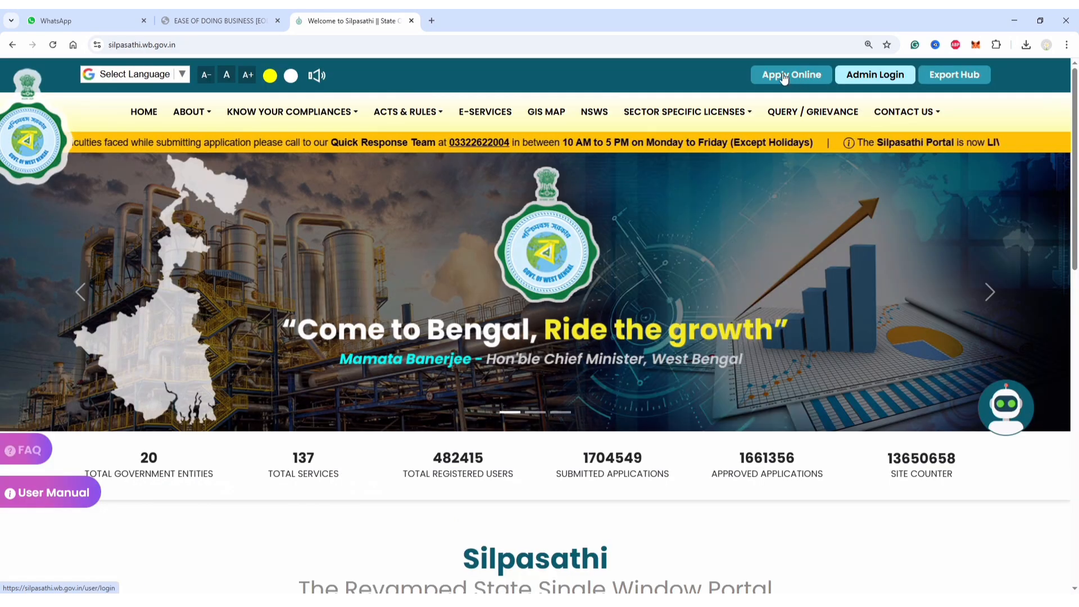
- Go to Apply Online, reset the zoom, and choose MSME Sector (UDYAM)
click(784, 76)
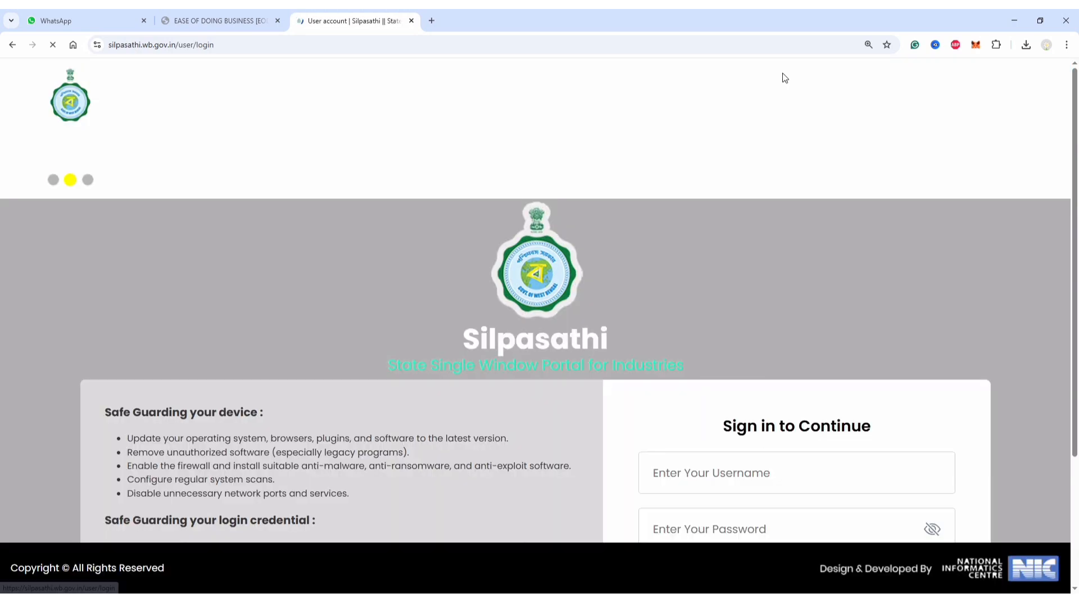
key(ctrl+minus)
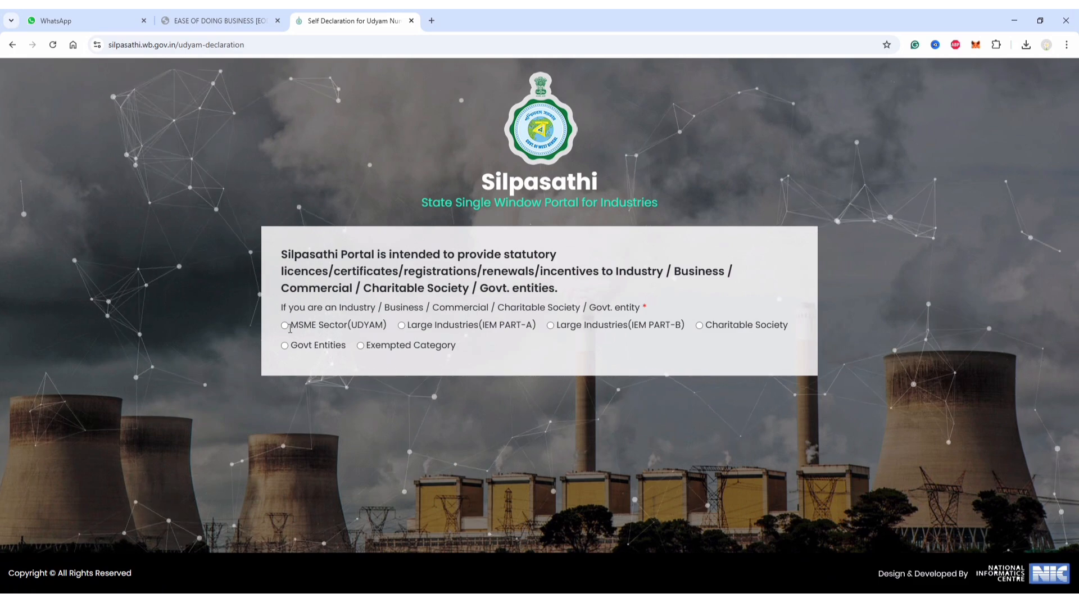
click(285, 326)
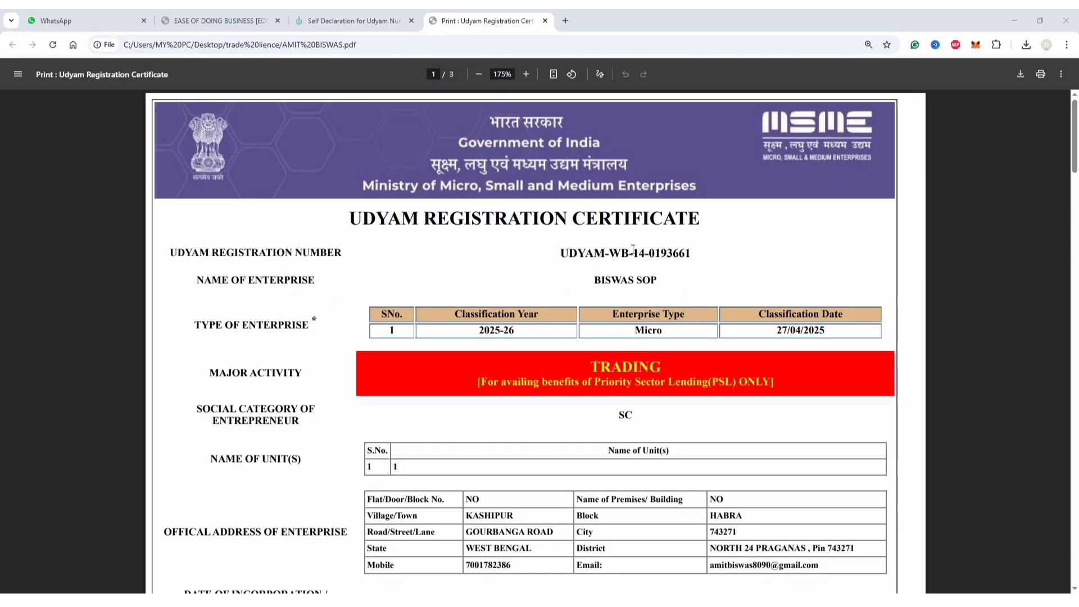
- Copy the Udyam registration number from the certificate PDF
drag(611, 256, 710, 254)
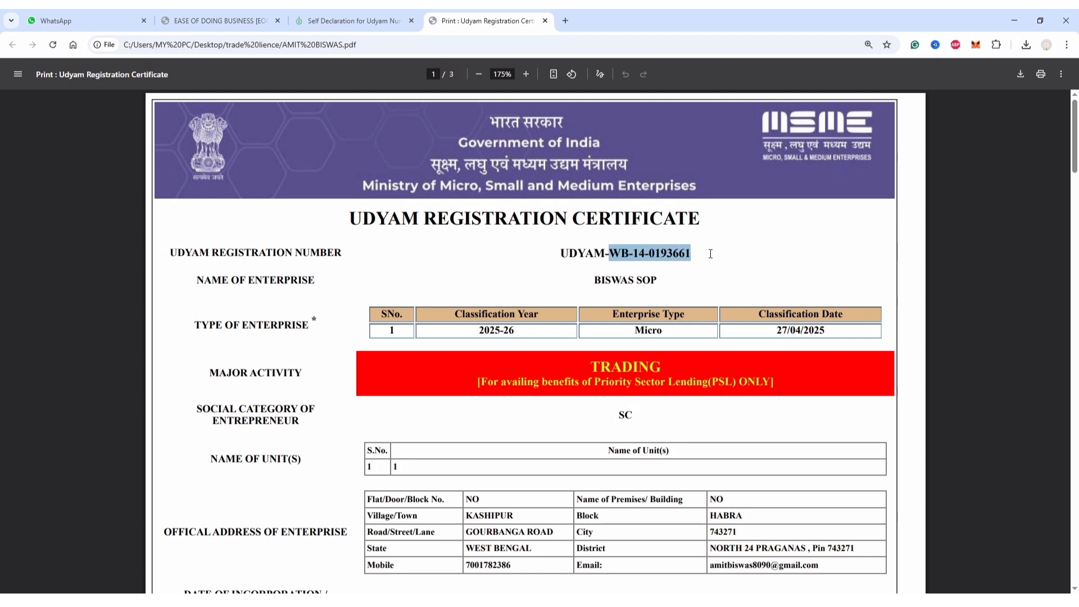
right_click(688, 256)
click(715, 268)
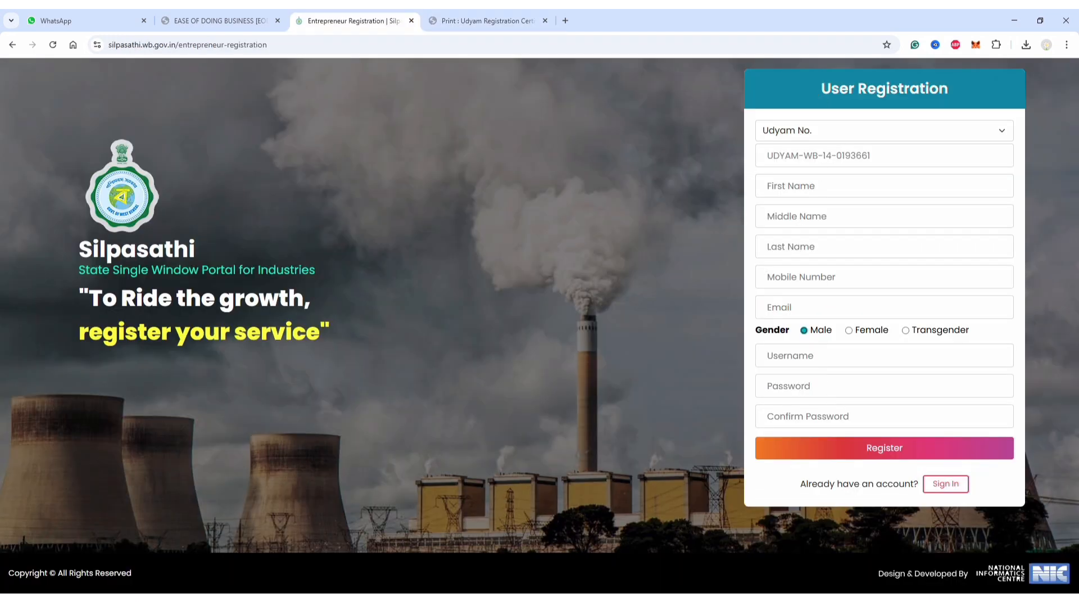
- Enter the applicant's first and last name, mobile, e-mail, username and password
click(808, 183)
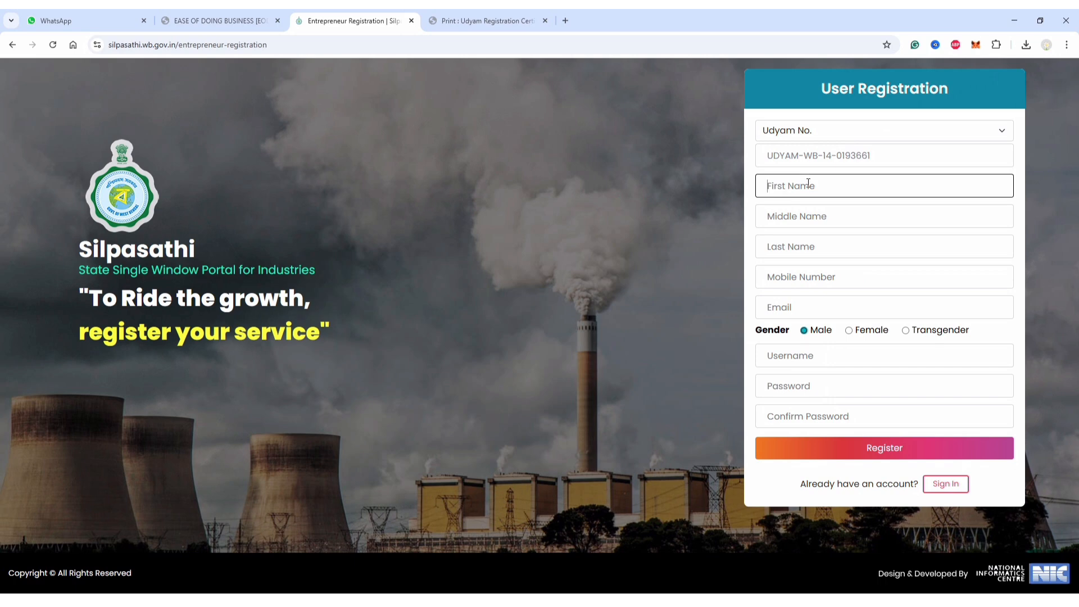
click(799, 247)
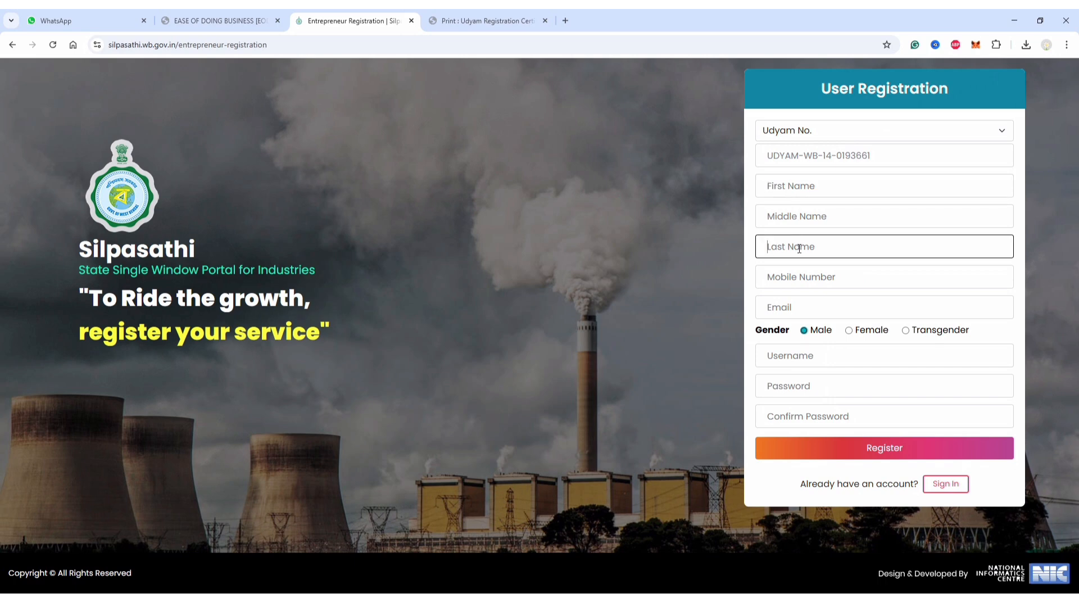
click(804, 275)
click(796, 306)
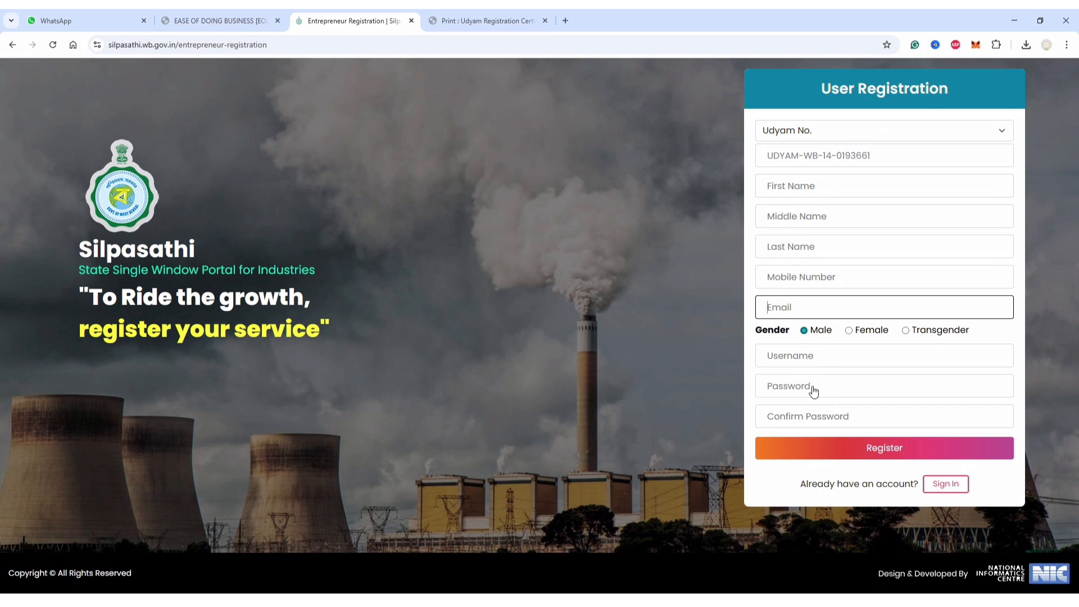
click(827, 353)
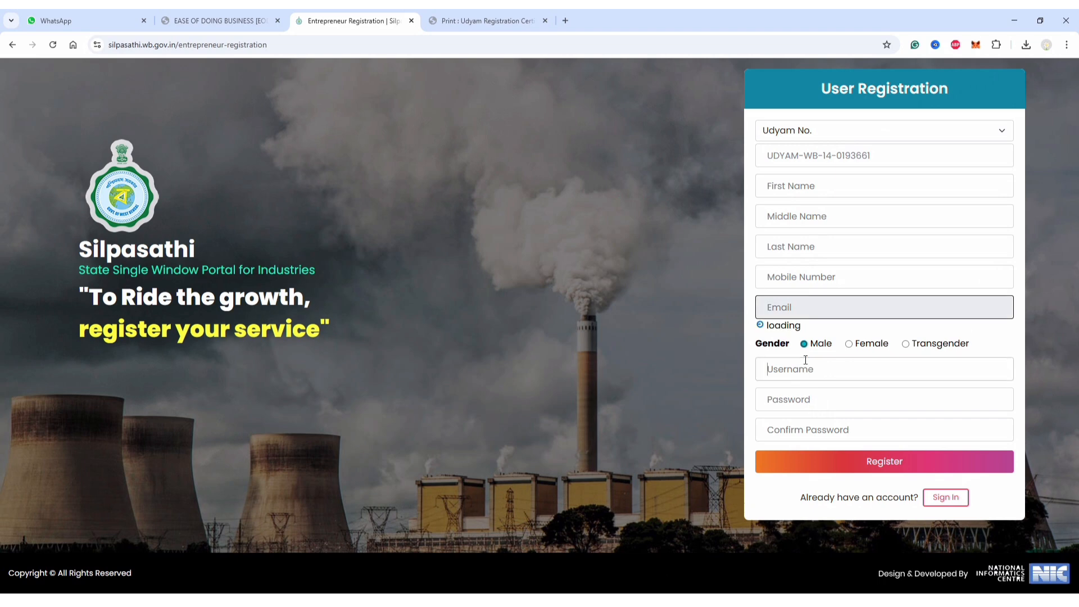
click(795, 386)
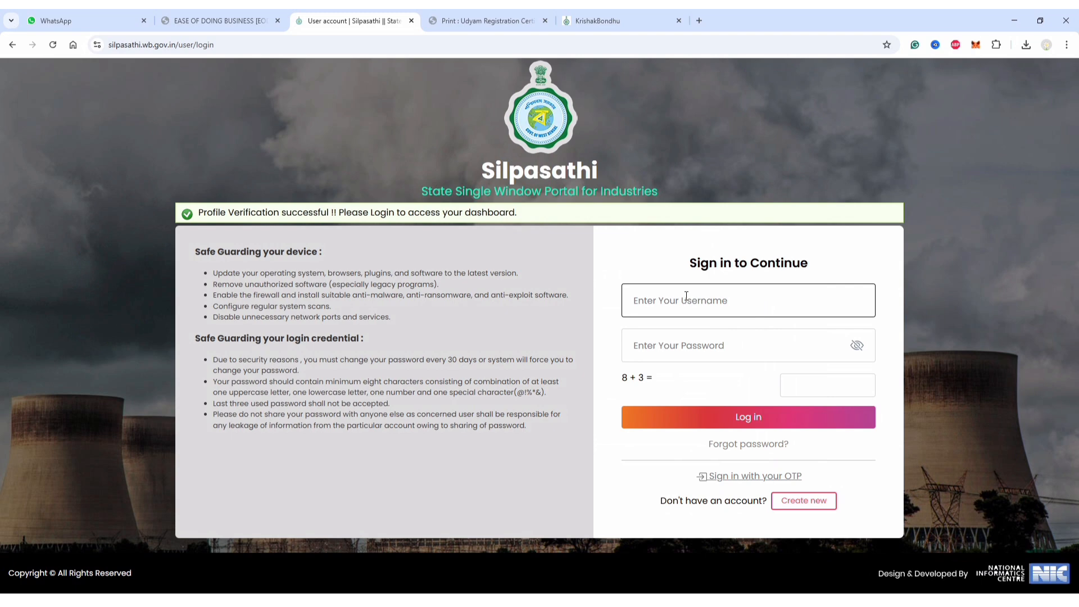
- Sign in with the newly registered username and password
text(Biswajit9775)
click(681, 336)
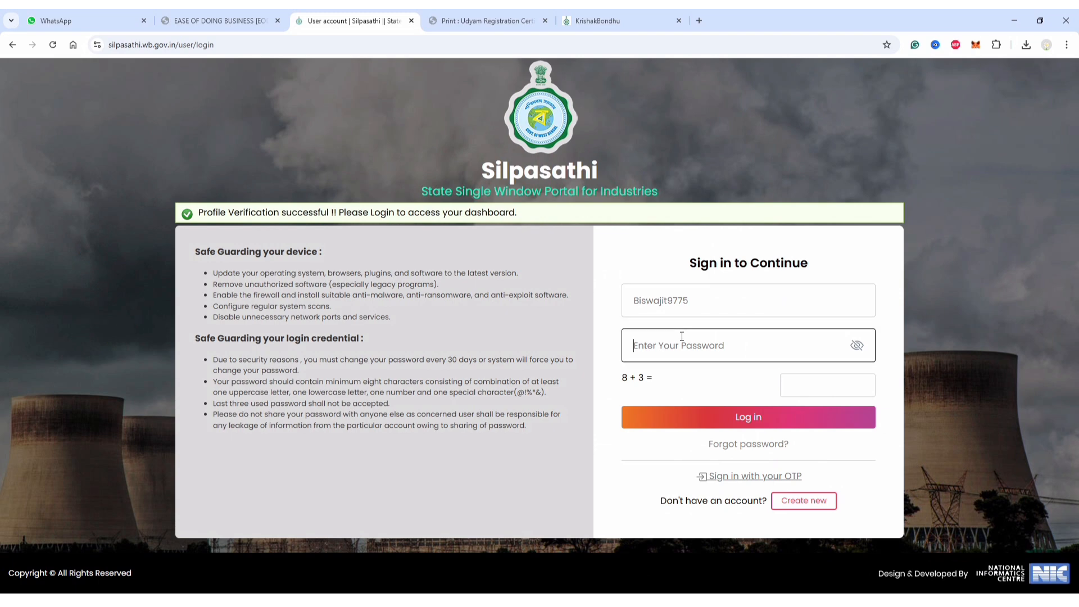
text(*)
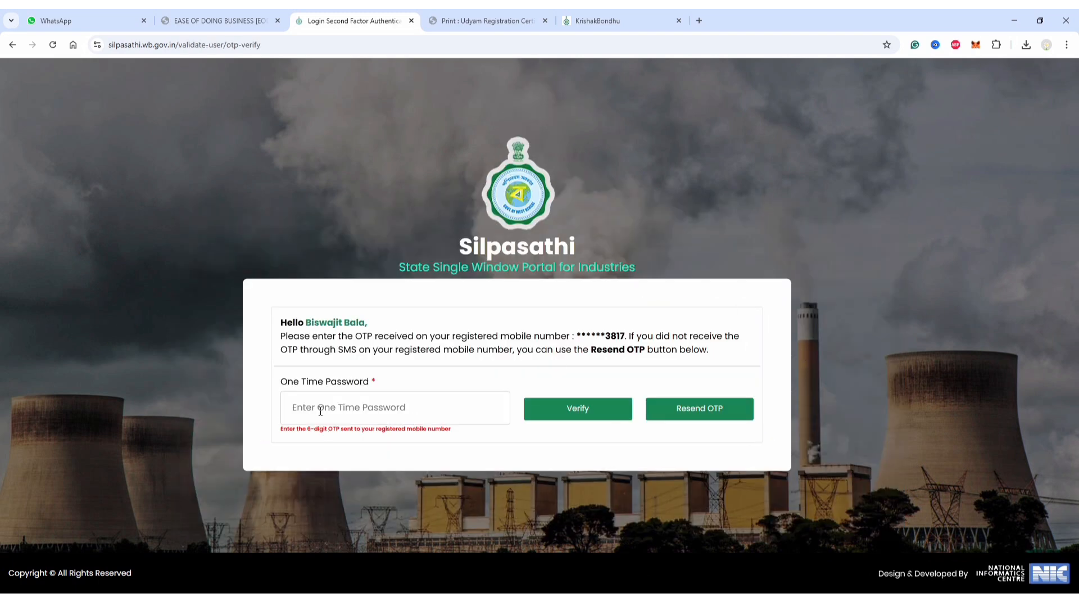
- Enter the one-time password and verify it
click(332, 406)
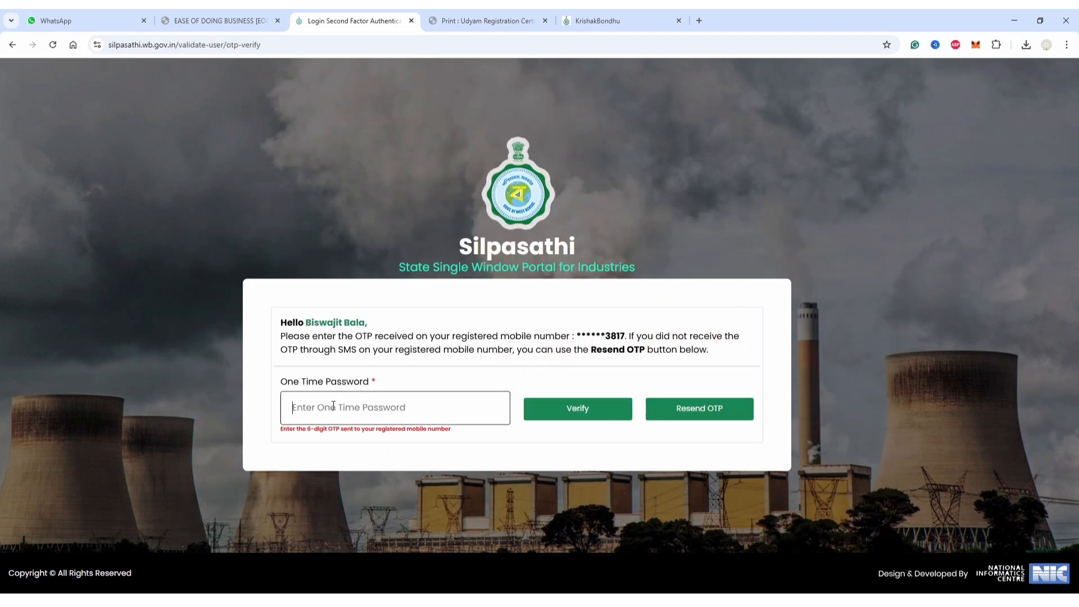
click(442, 414)
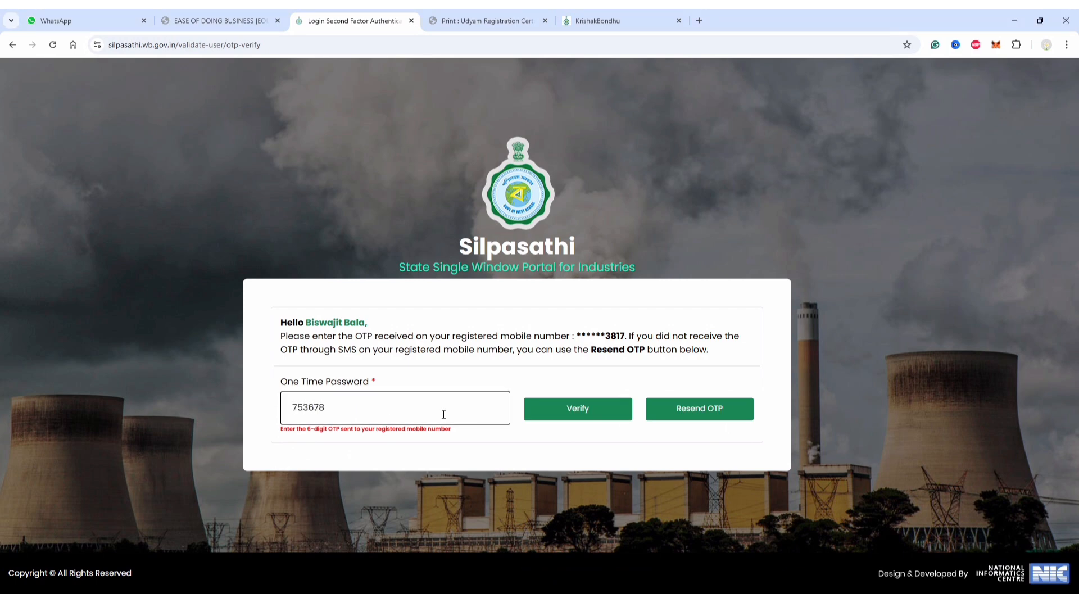
click(541, 415)
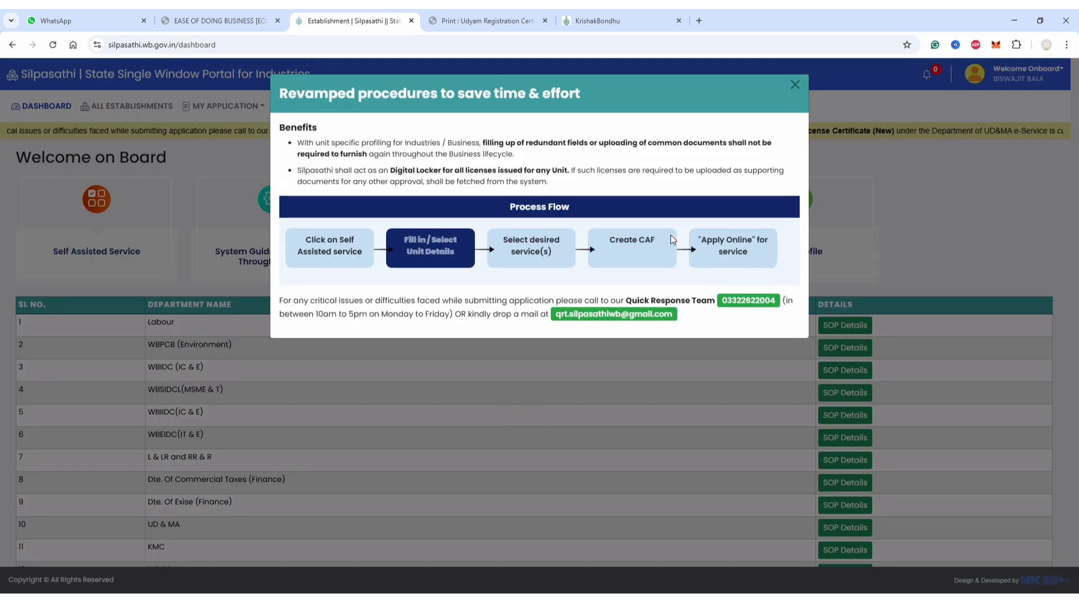
- Dismiss the notice and start a new unit from All Establishments
click(795, 85)
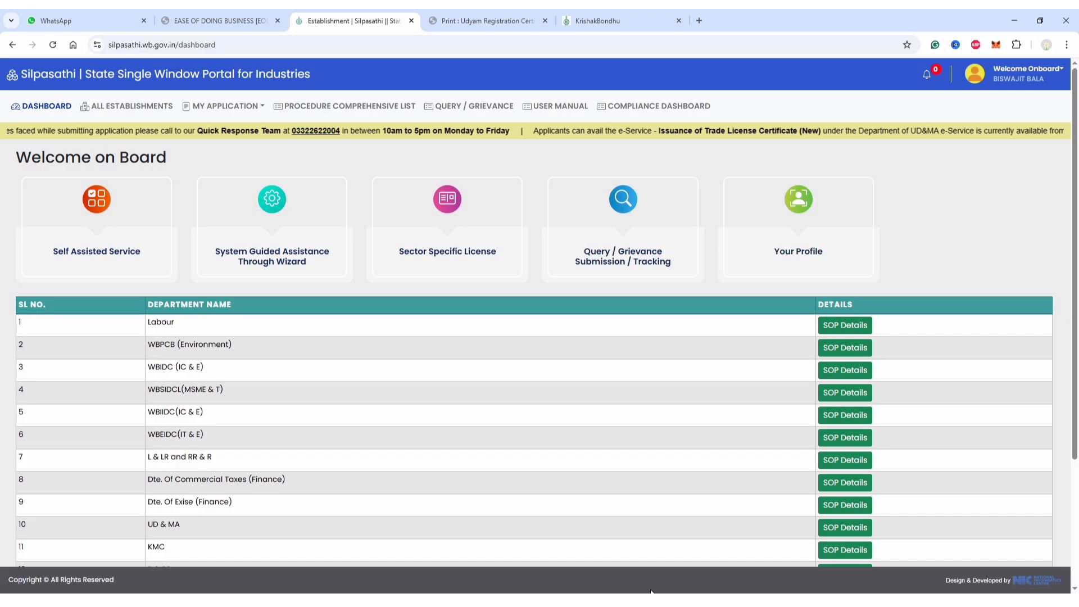
click(132, 109)
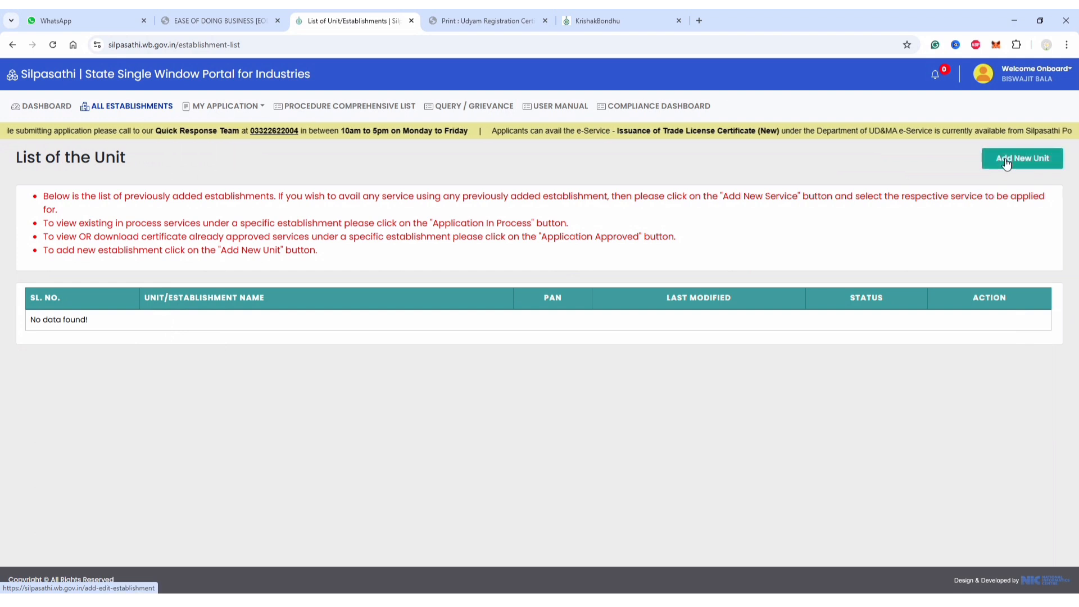
click(1006, 161)
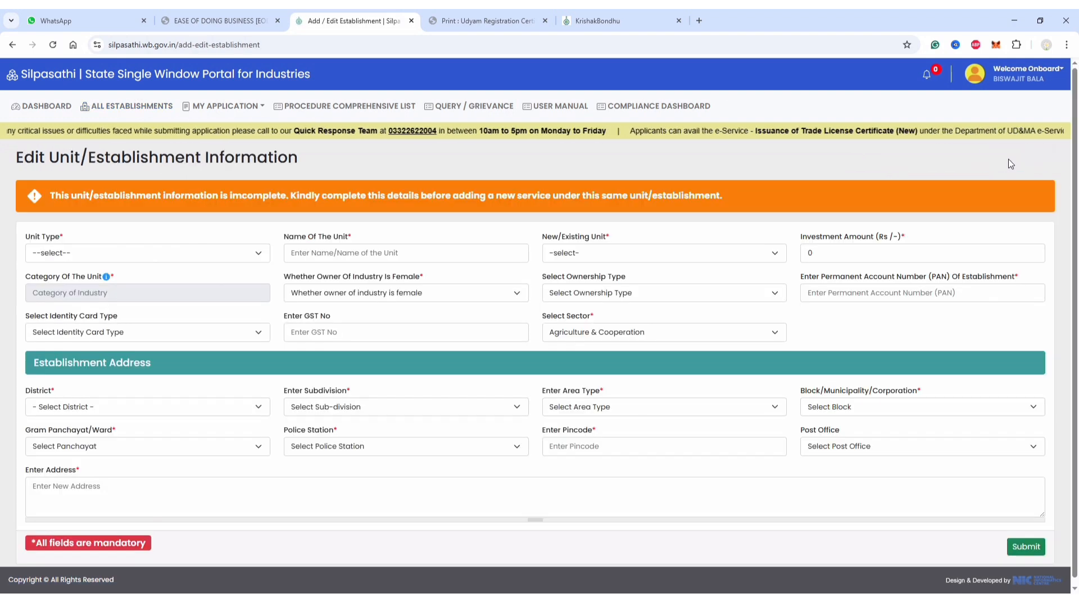
- Set the unit type to Individual and mark it New, filling owner name and investment
scroll(216, 261, down, 1)
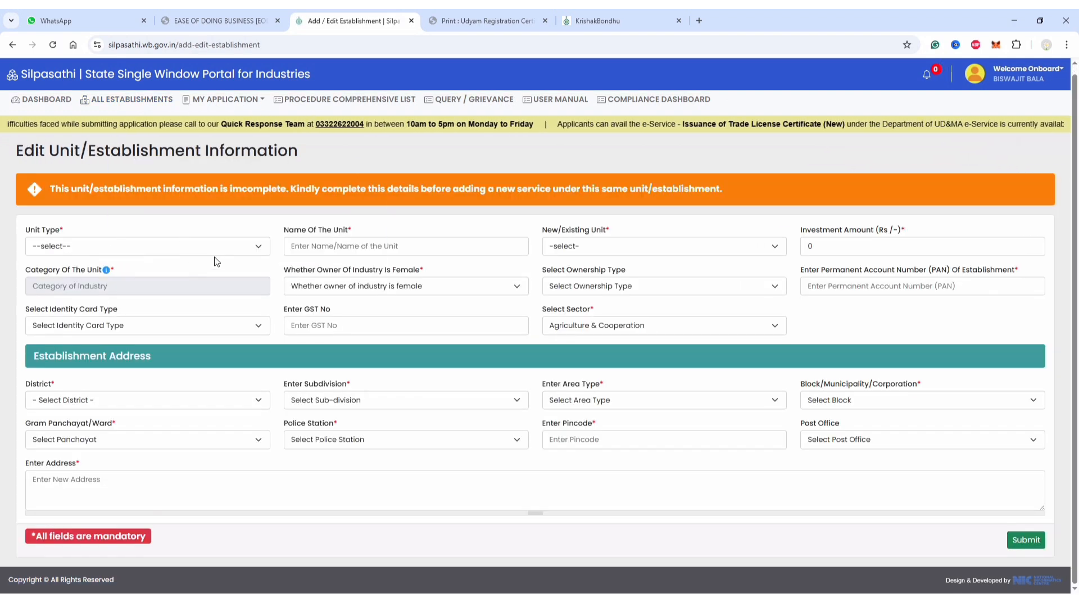
click(107, 250)
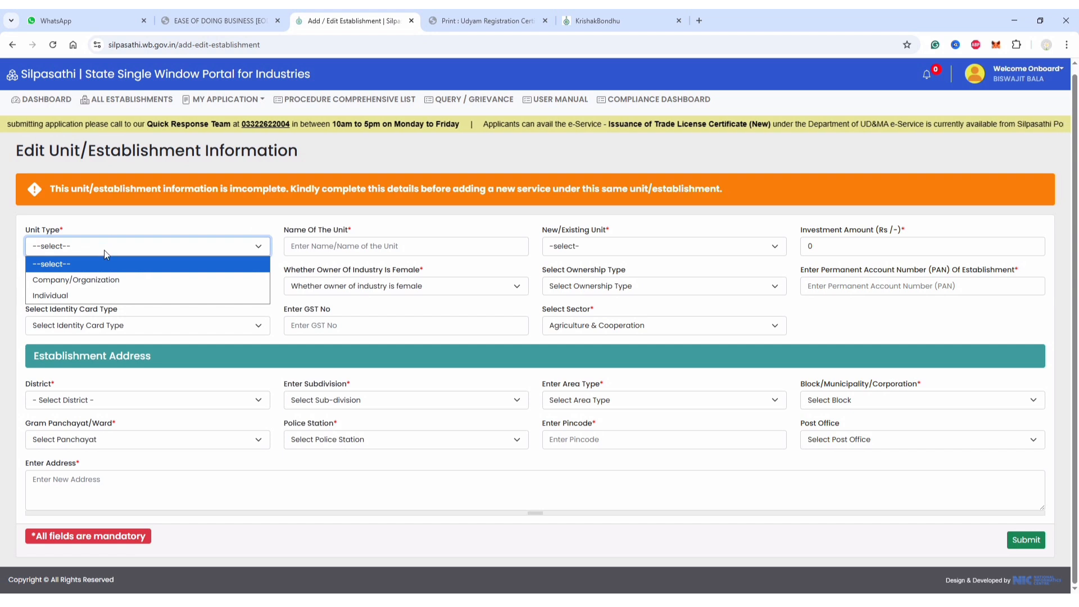
click(63, 296)
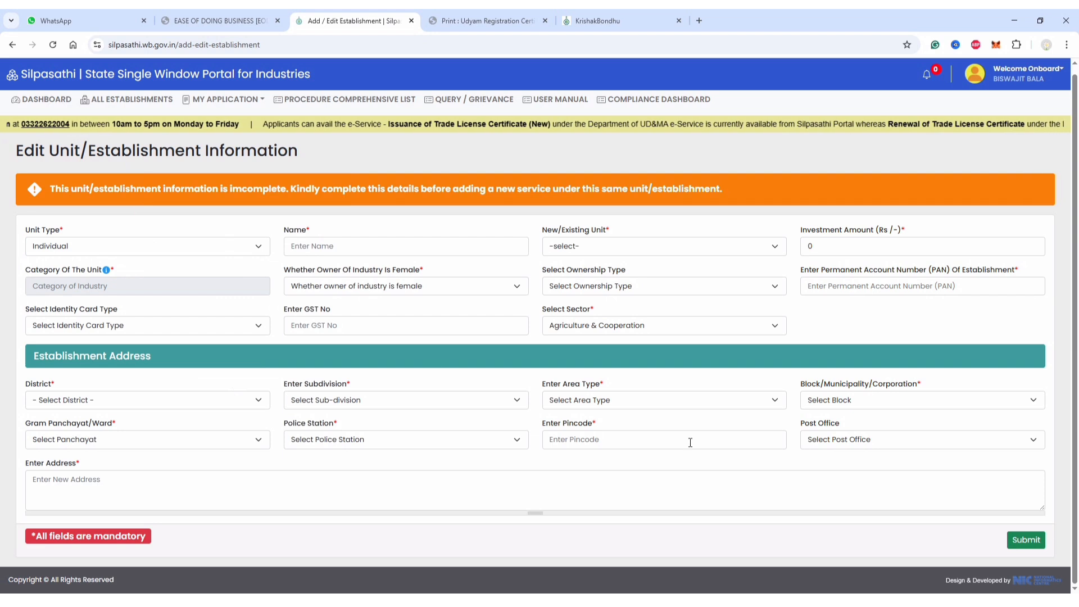
click(323, 243)
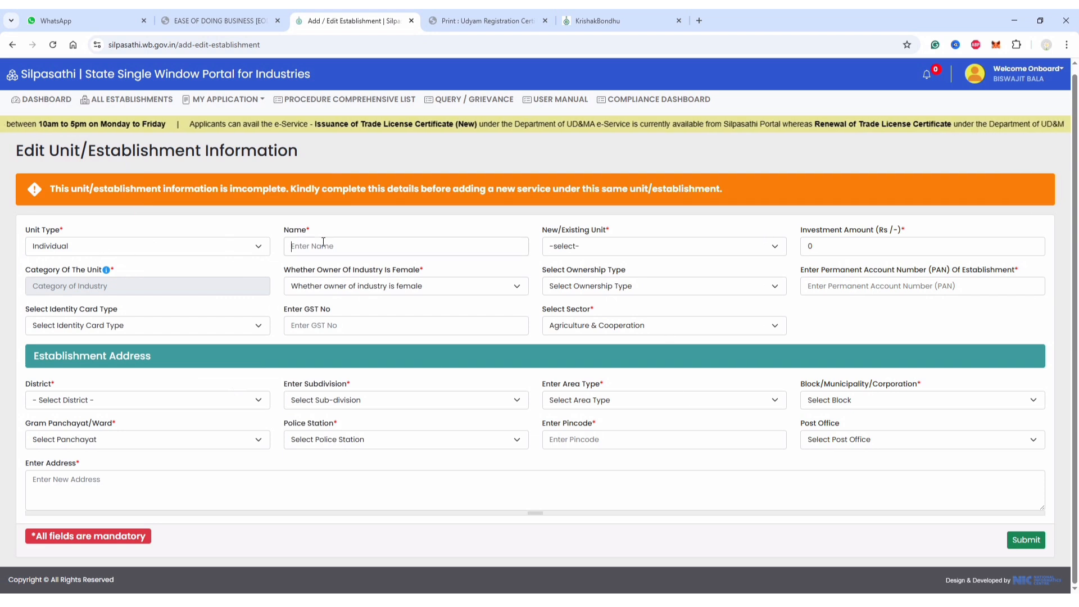
click(609, 248)
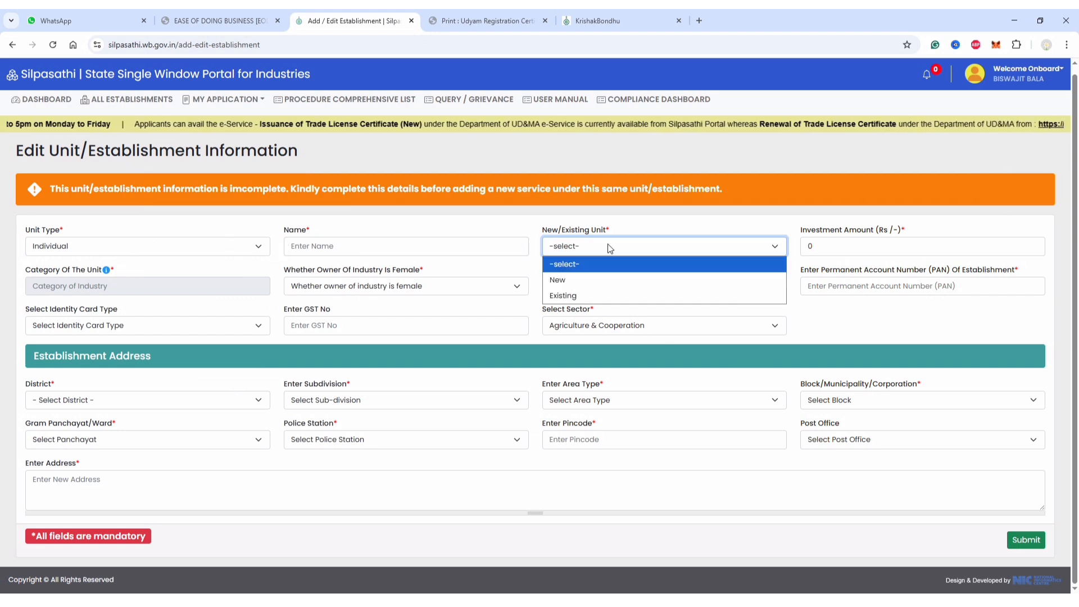
click(584, 279)
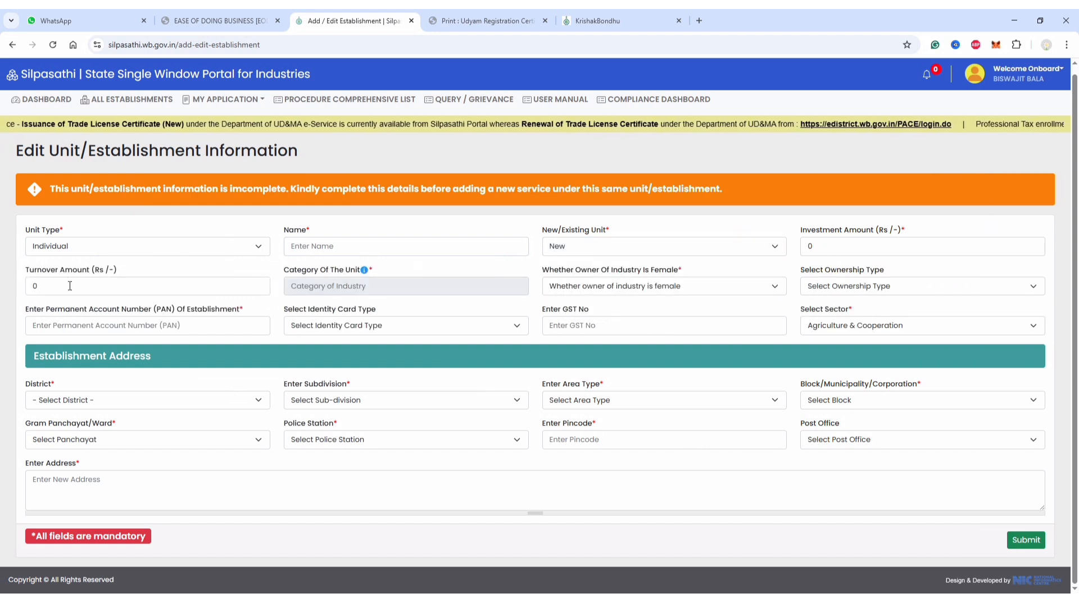
click(865, 250)
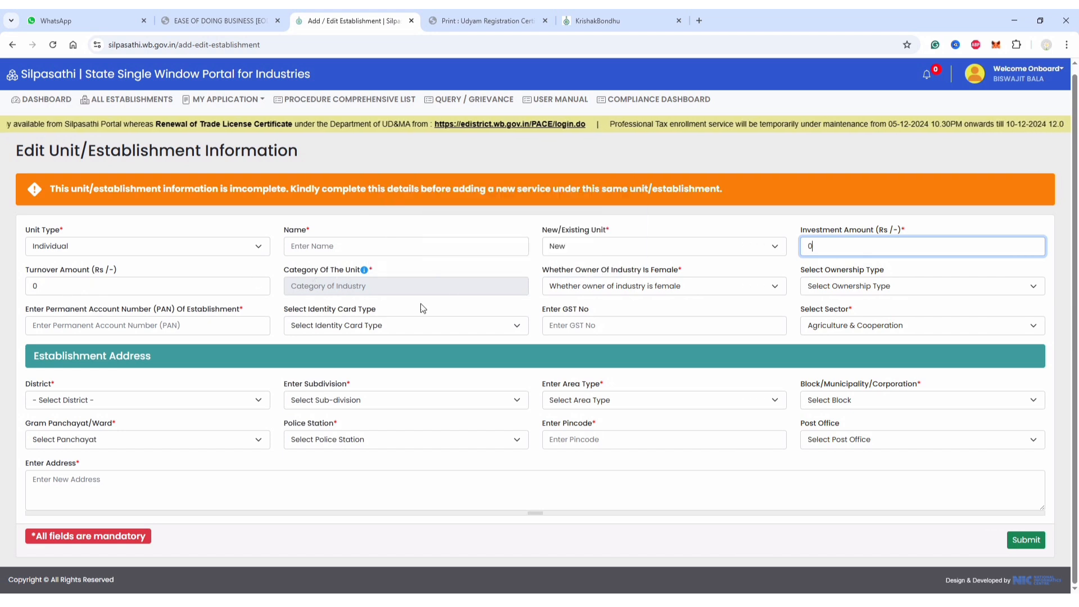
- Mark the owner as not female, ownership type Private, and ownership Proprietor
click(620, 290)
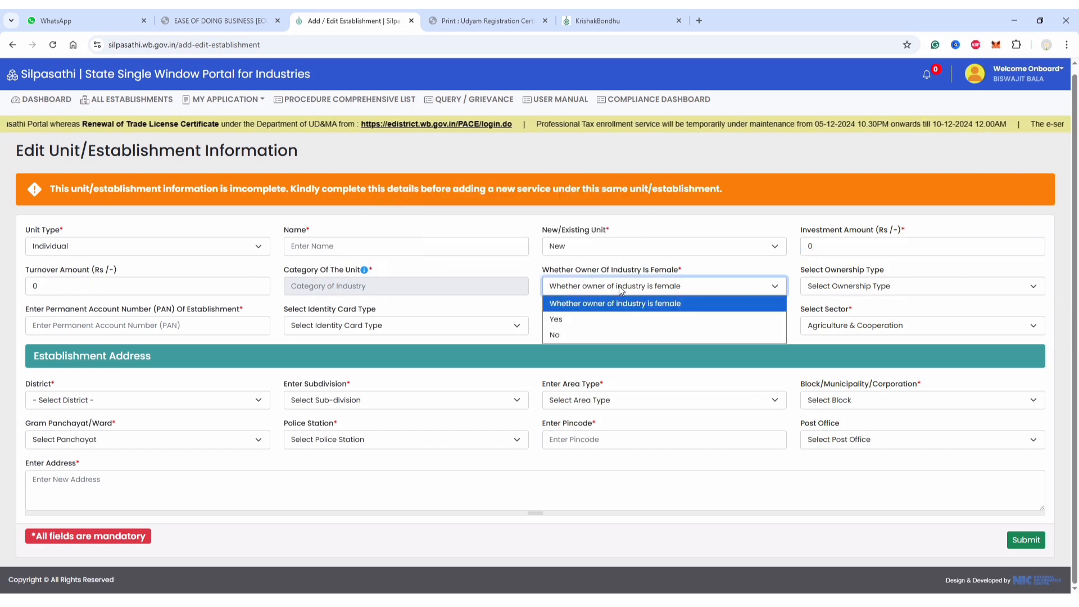
click(572, 335)
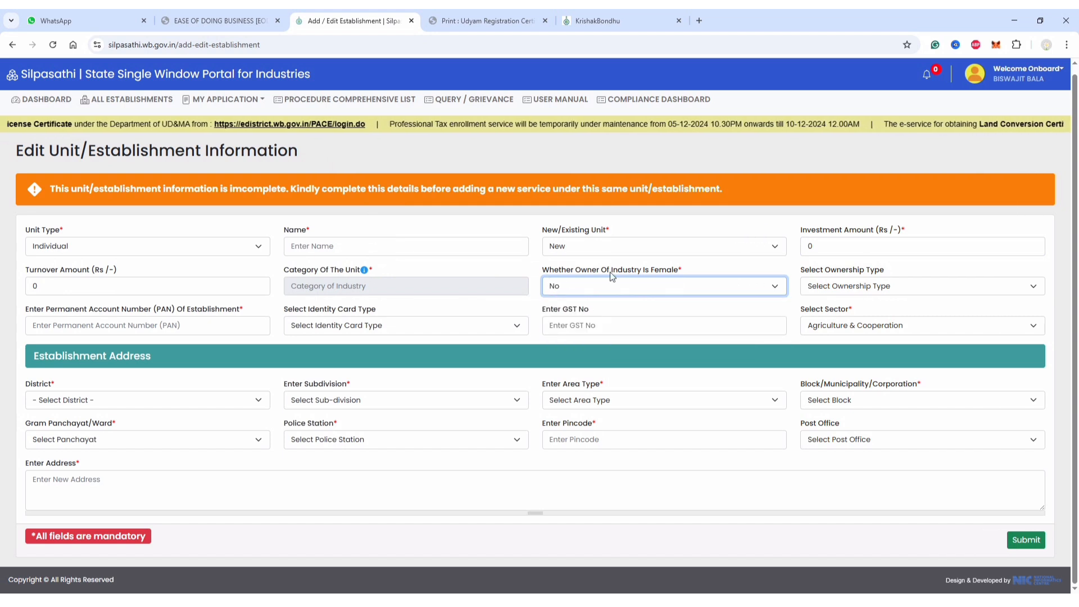
click(880, 285)
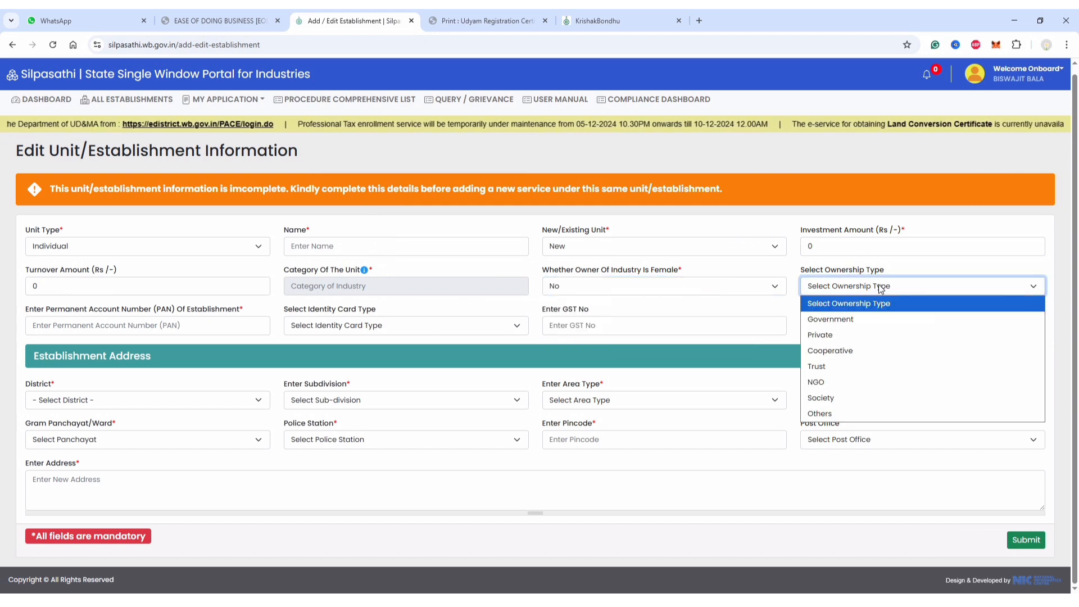
click(838, 335)
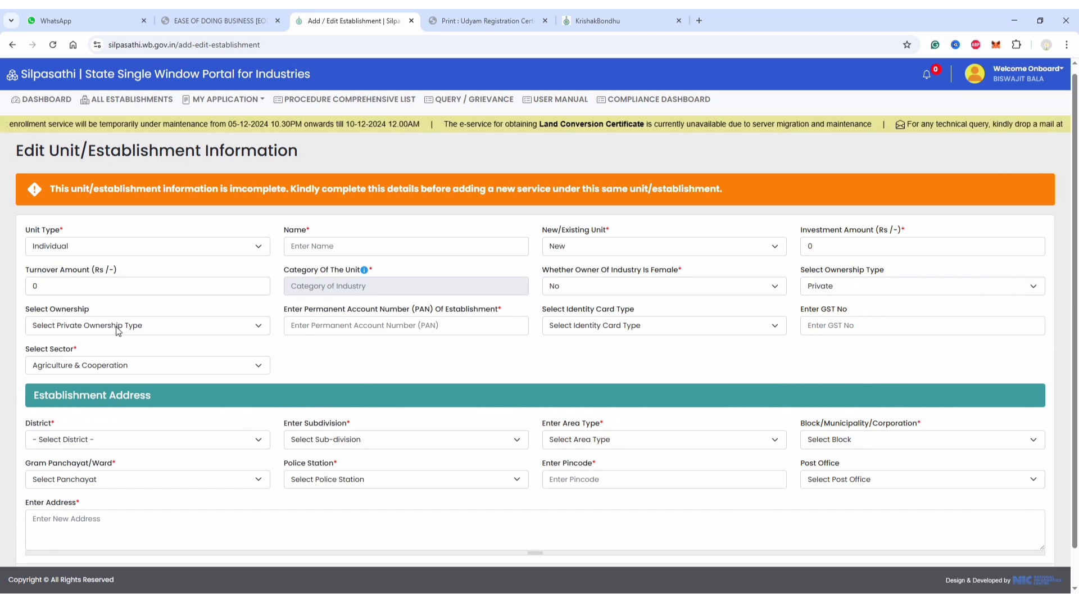
click(119, 330)
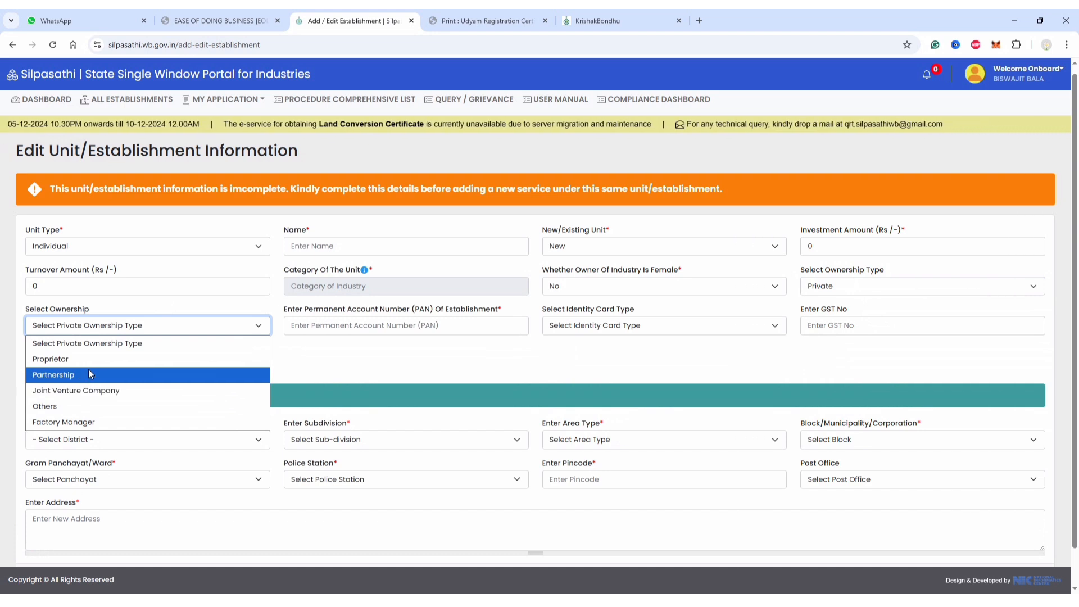
click(138, 331)
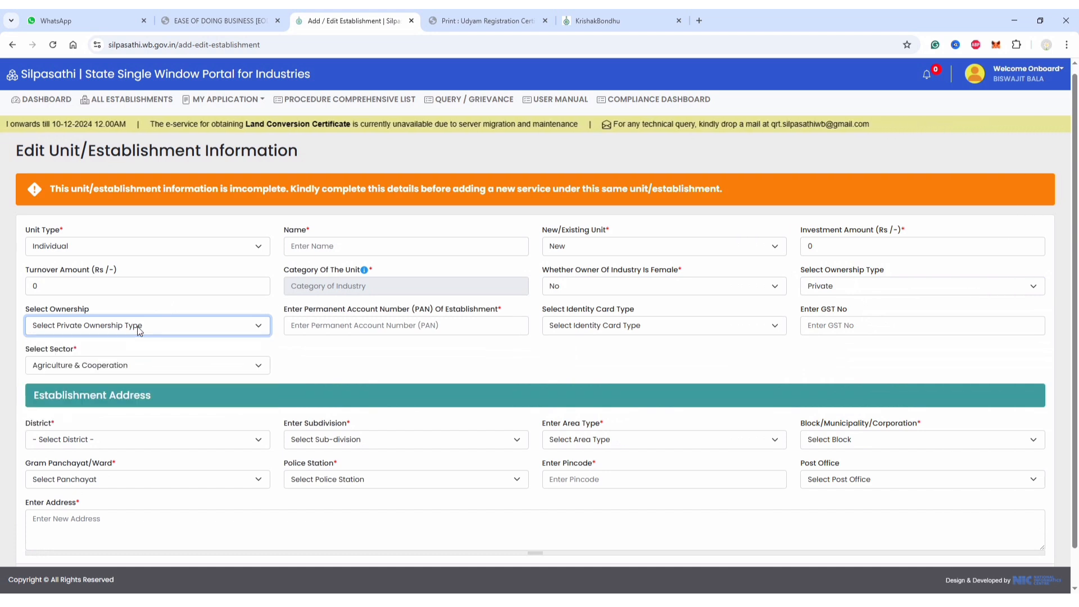
click(139, 331)
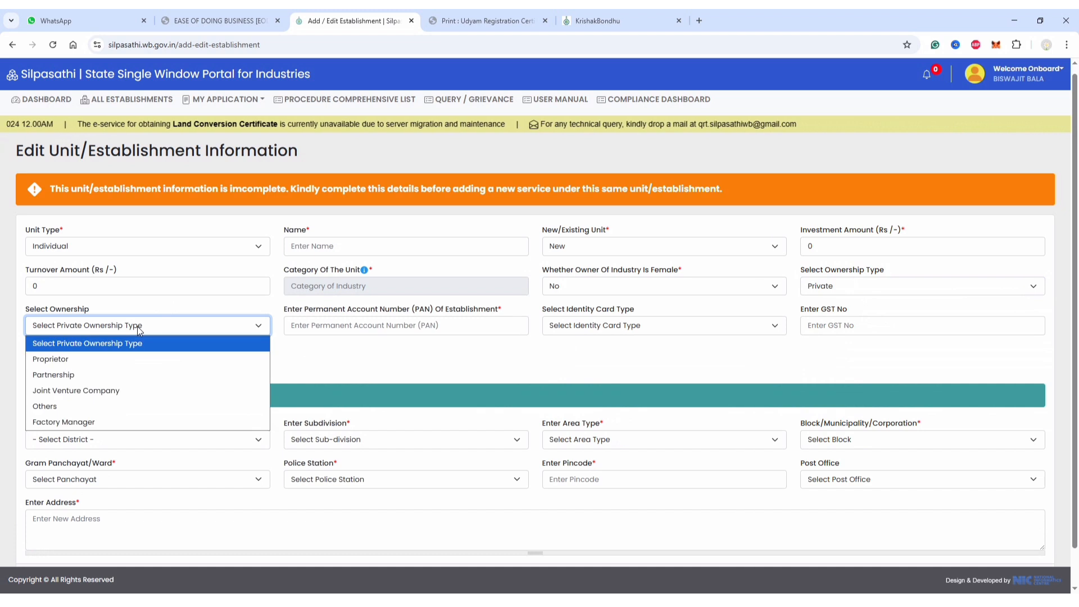
click(68, 360)
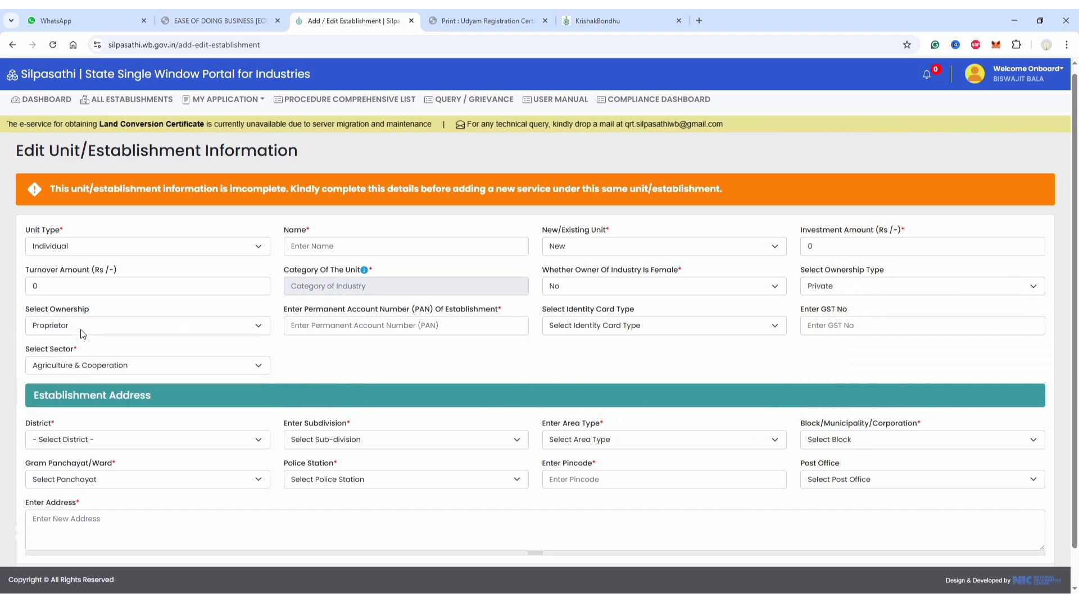
- Fill the establishment PAN and identity fields, leaving the identity card type unselected
click(335, 326)
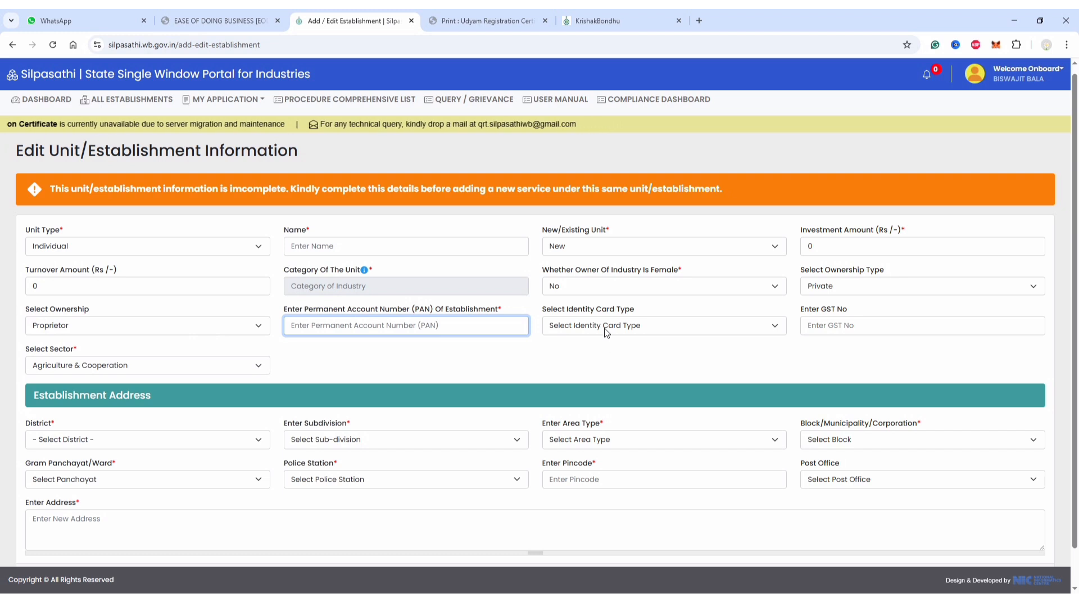
click(582, 328)
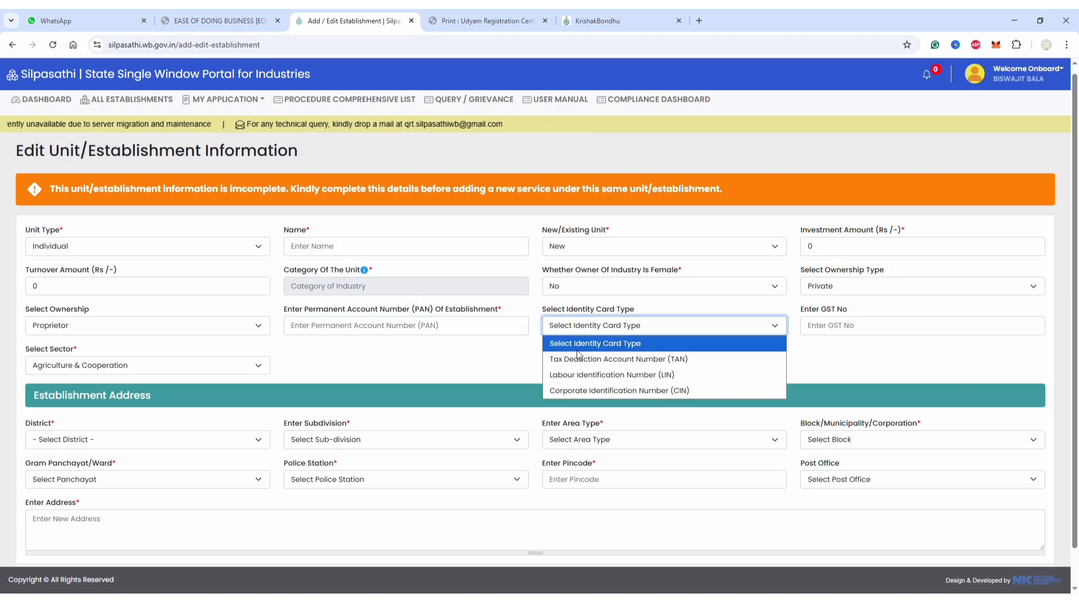
click(579, 349)
drag(538, 310, 631, 310)
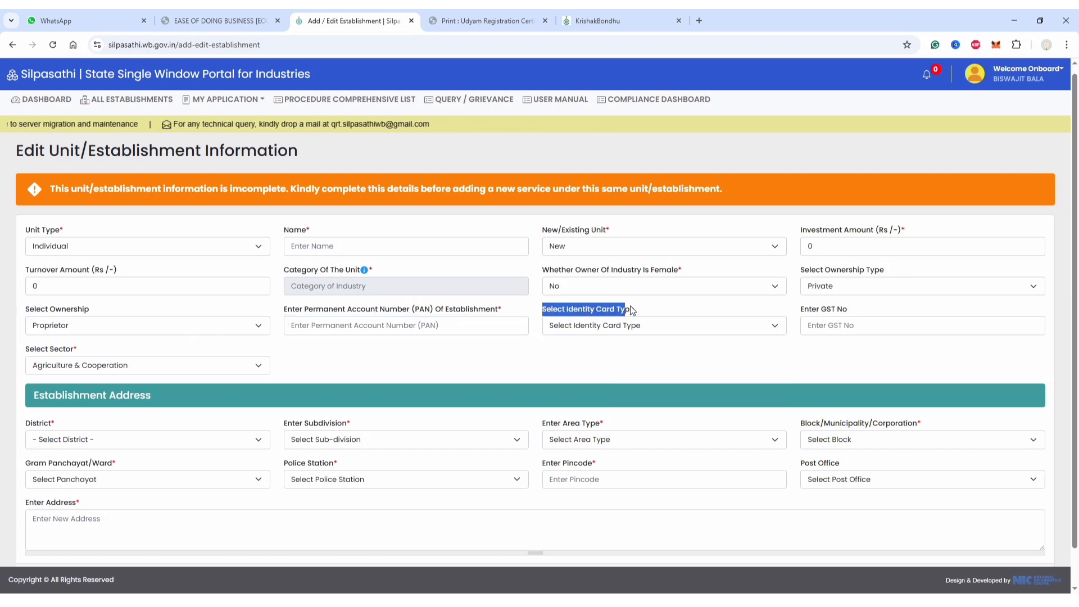
click(706, 309)
drag(802, 308, 906, 309)
click(903, 309)
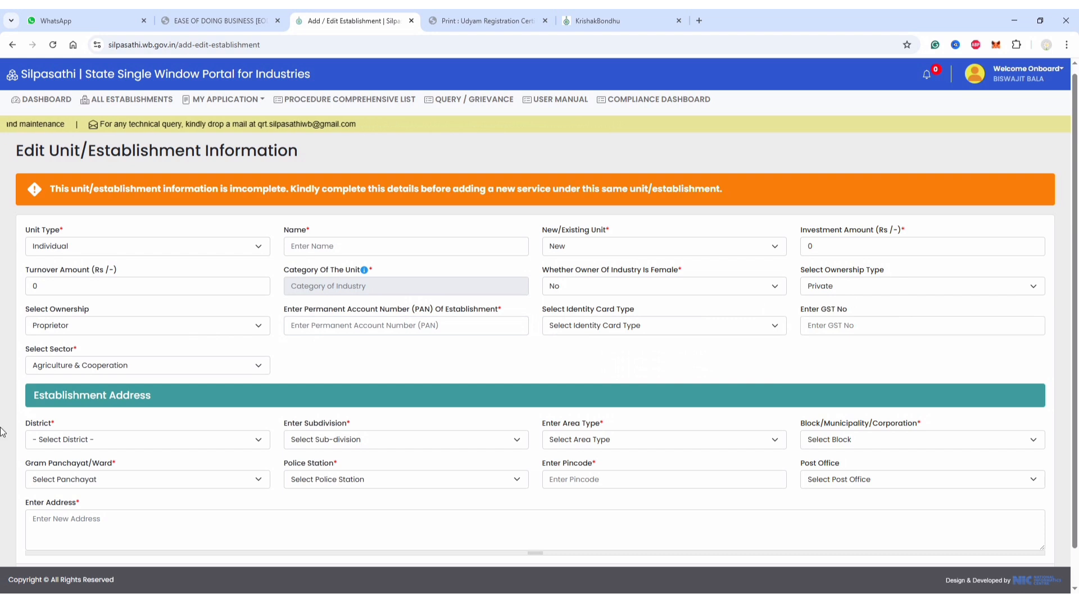
- Set the sector to Others and the district to North 24 Parganas
click(117, 369)
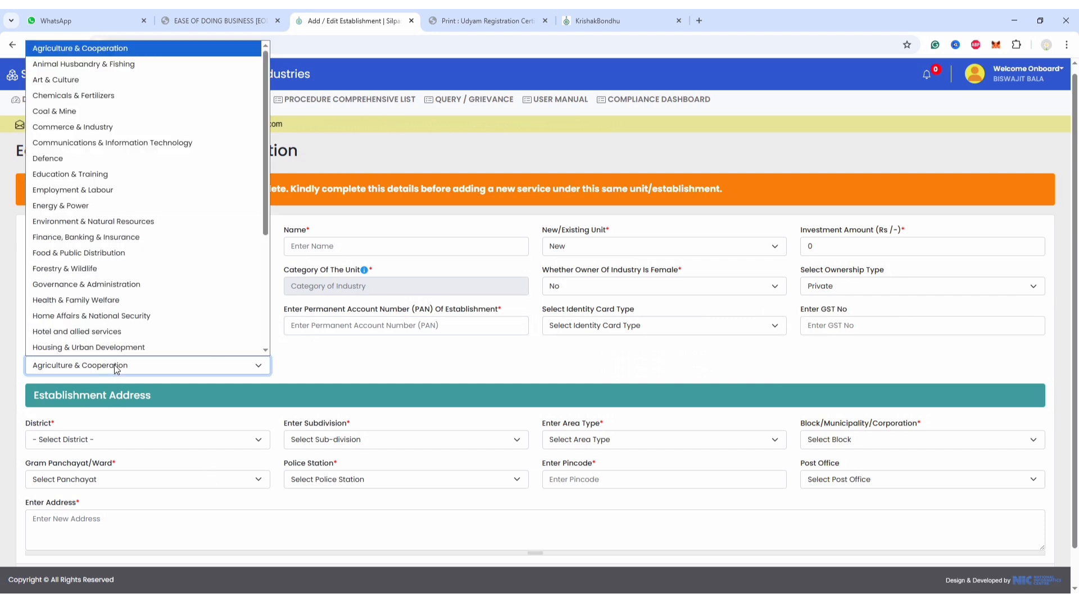
scroll(68, 281, down, 5)
click(44, 348)
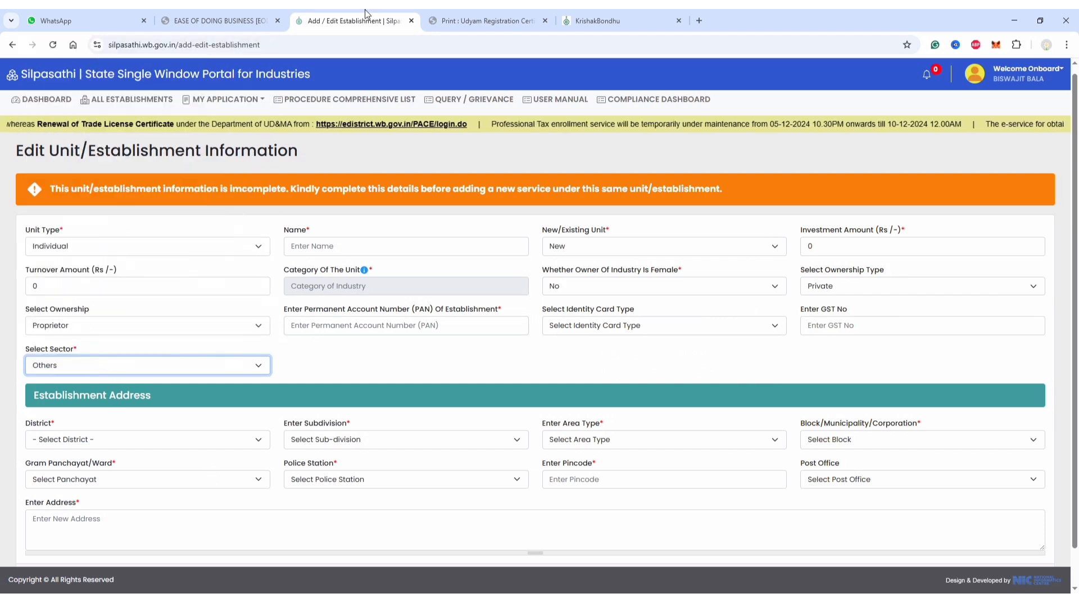
click(176, 366)
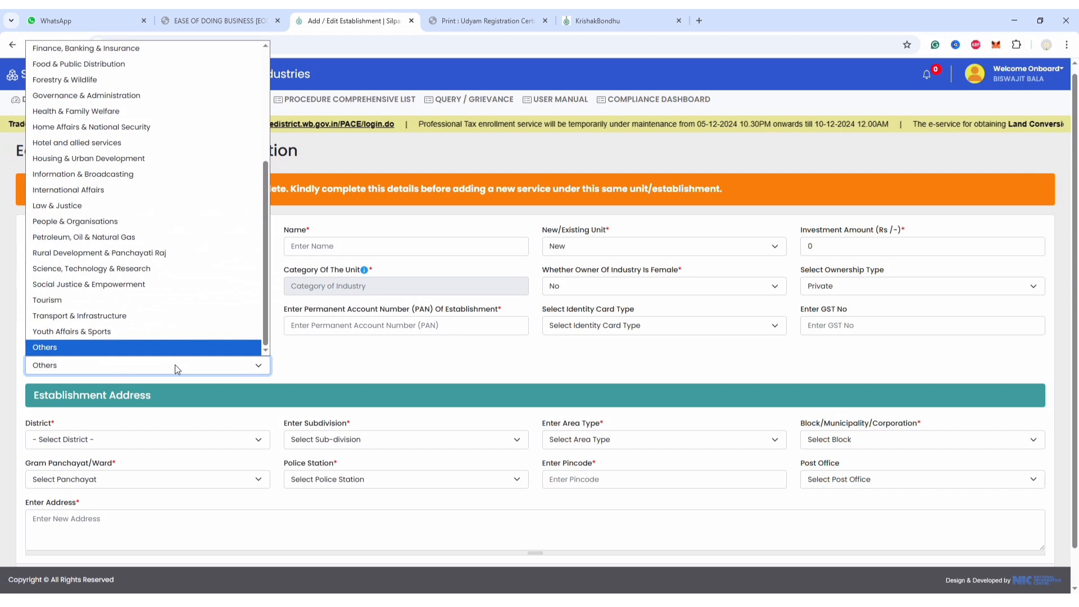
click(197, 367)
scroll(196, 367, down, 1)
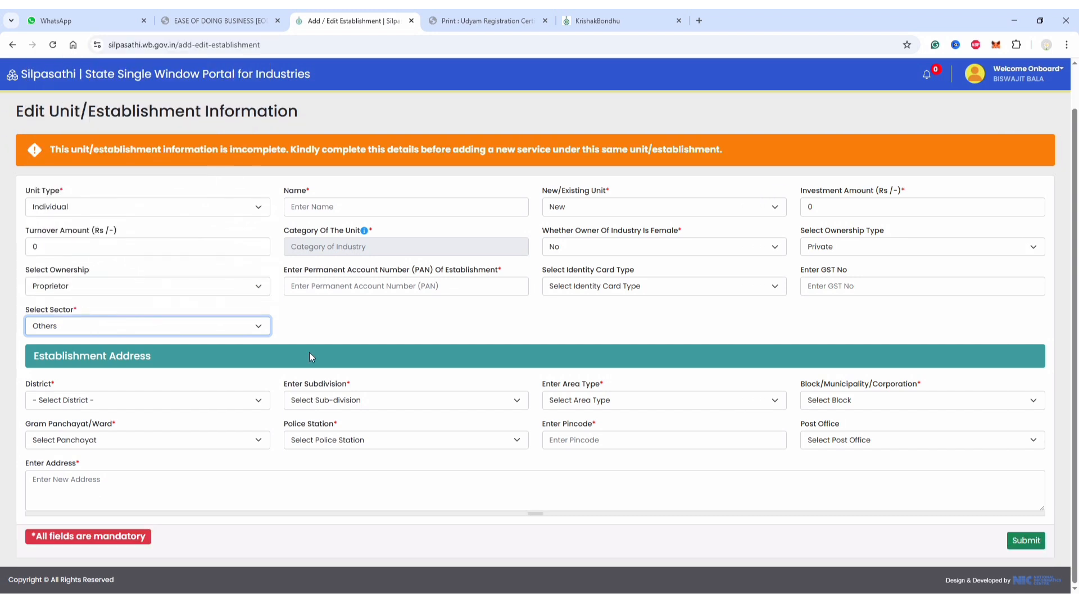
click(79, 400)
click(77, 336)
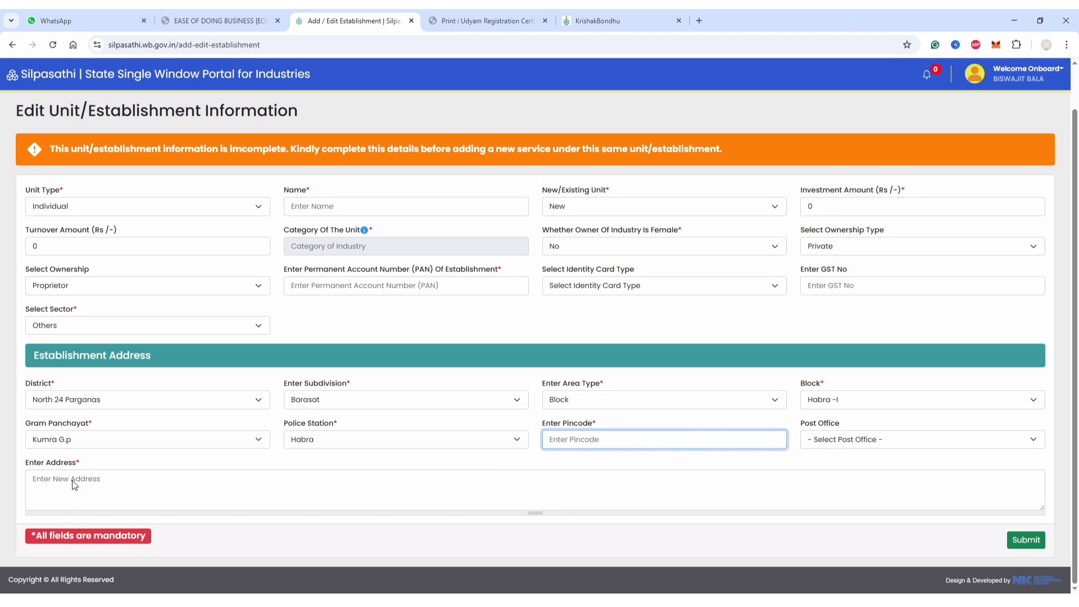
- Submit the unit, find Trade License - P & RD by searching 'RD', and create the CAF
click(75, 484)
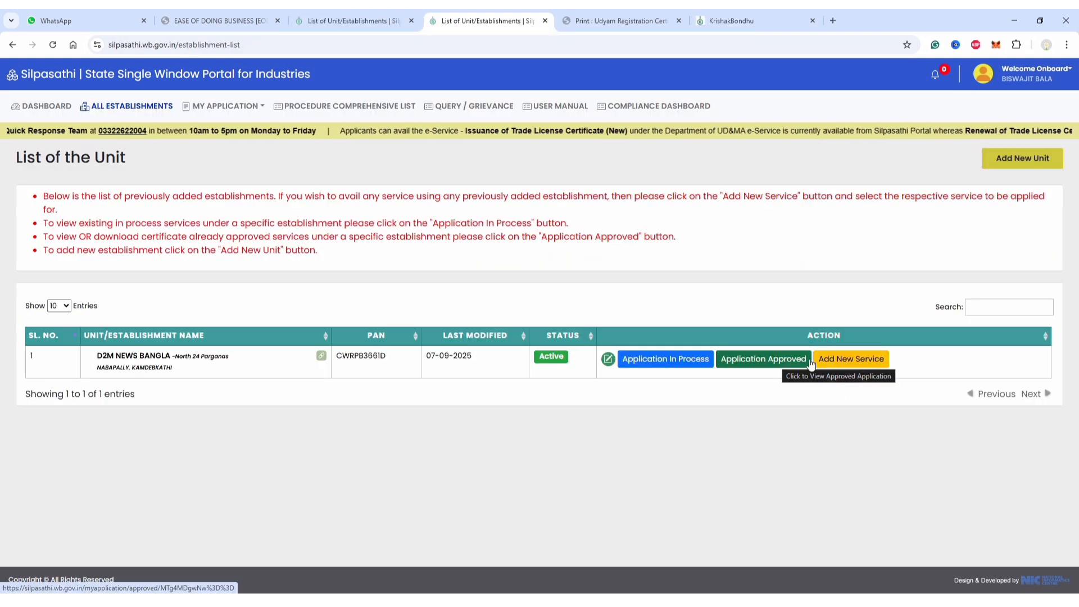
click(831, 364)
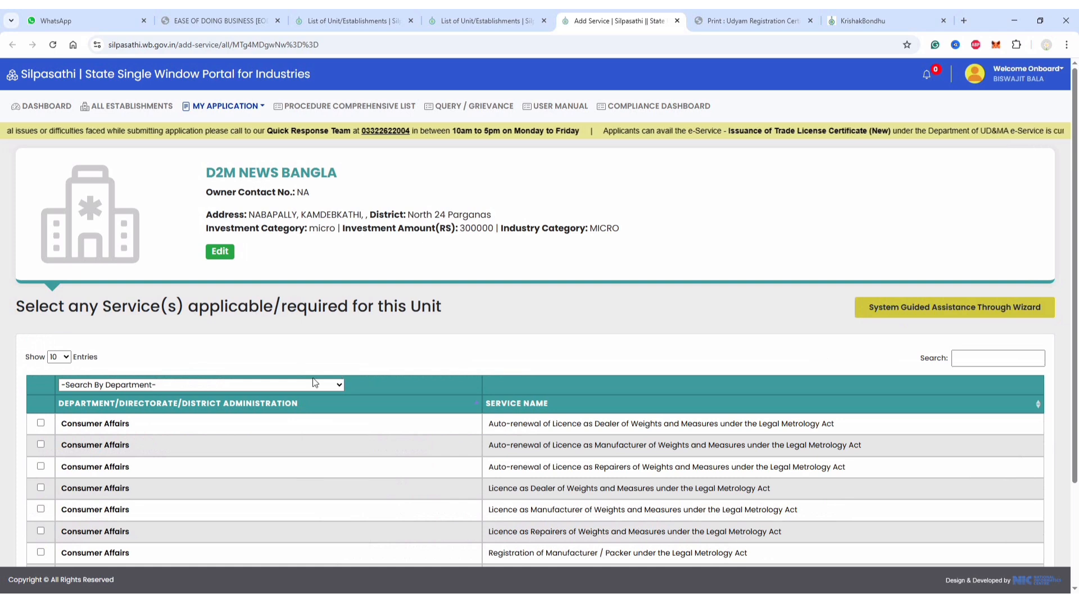
scroll(622, 366, down, 3)
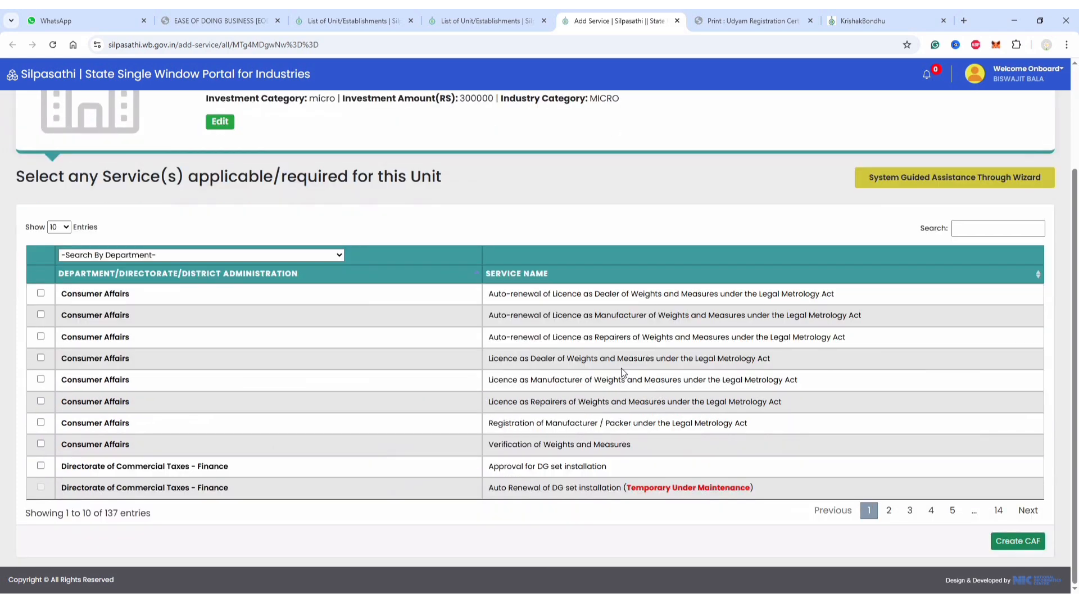
click(999, 228)
text(RD)
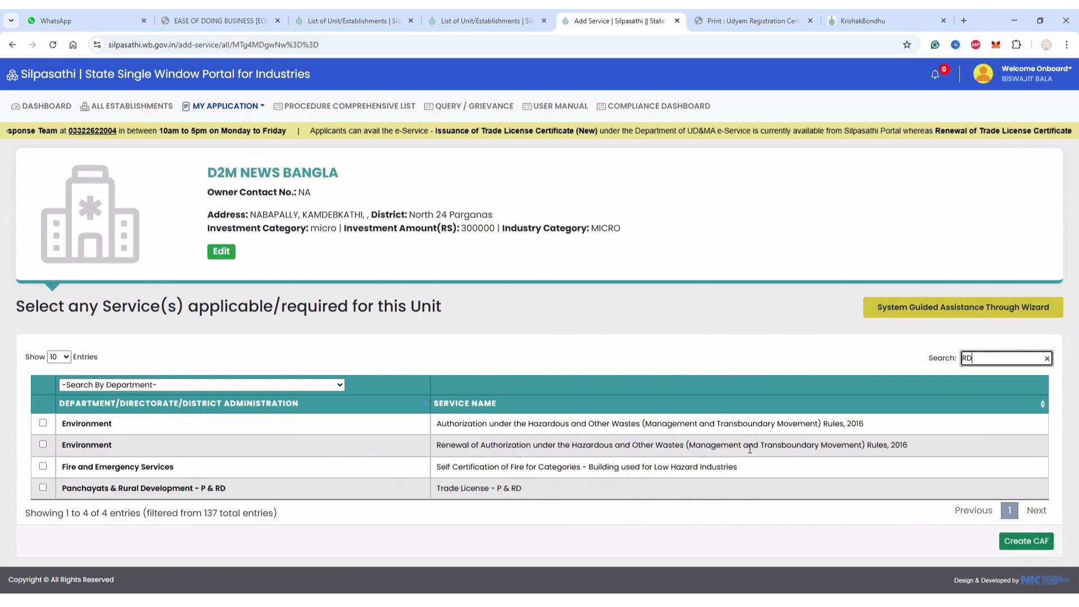
click(43, 487)
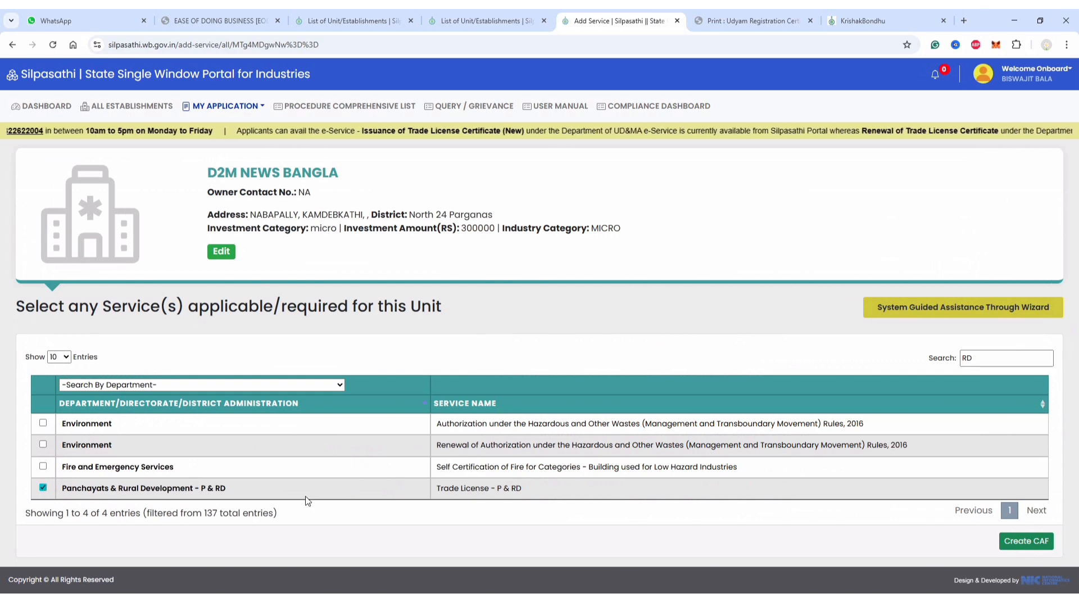
click(1013, 542)
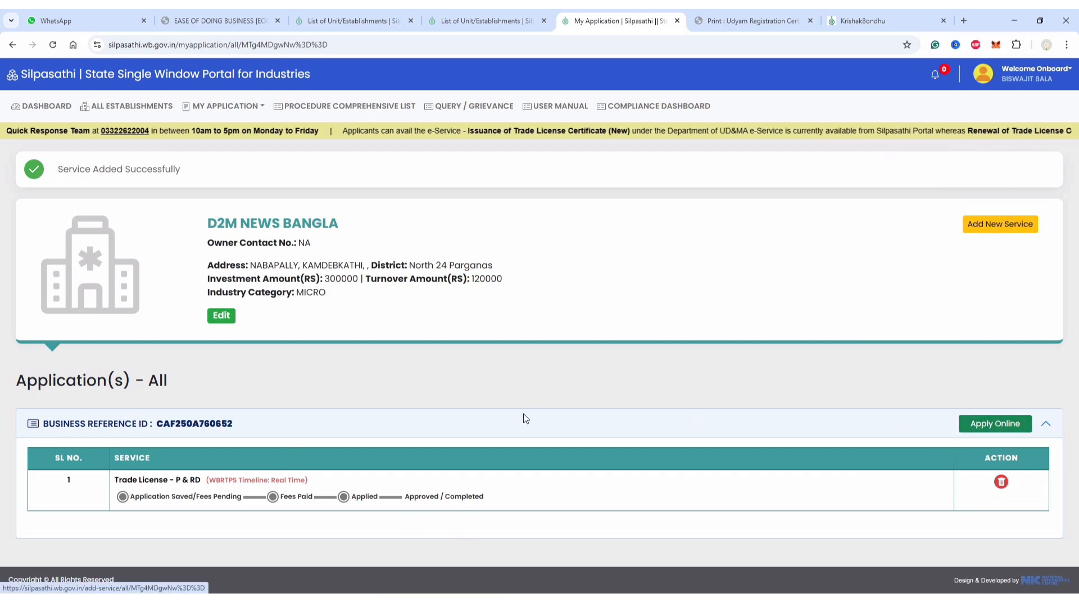
- Begin the online trade license application and set the area type to Block
click(994, 428)
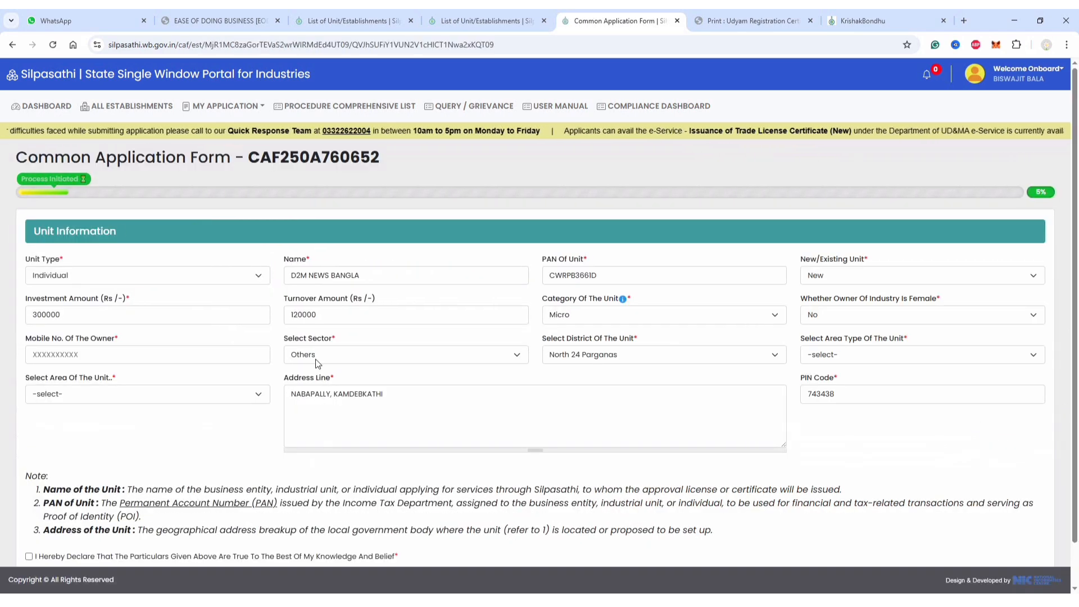
scroll(389, 235, down, 1)
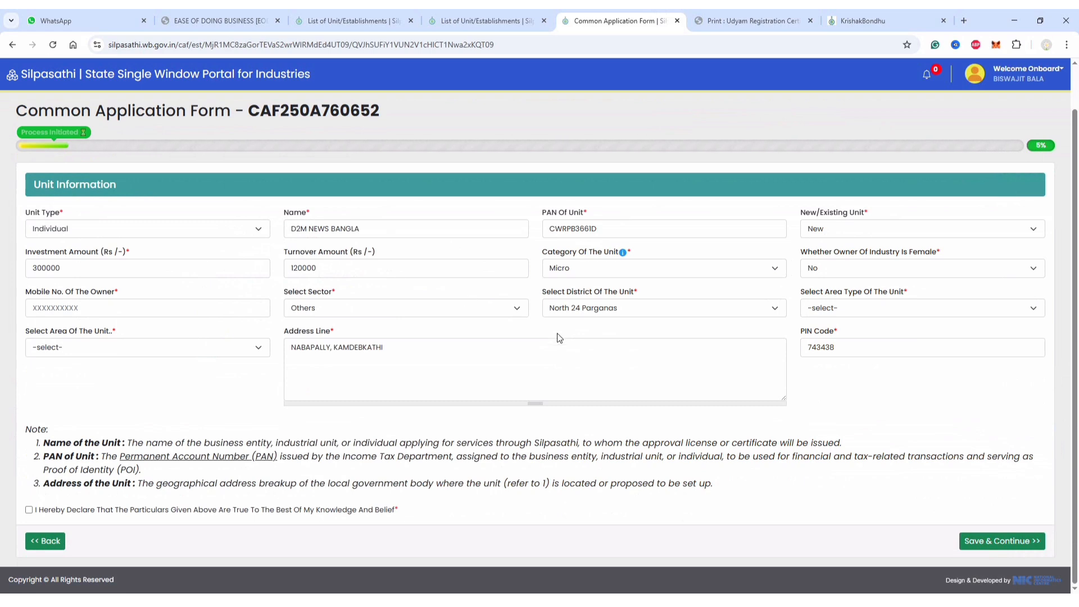
click(128, 347)
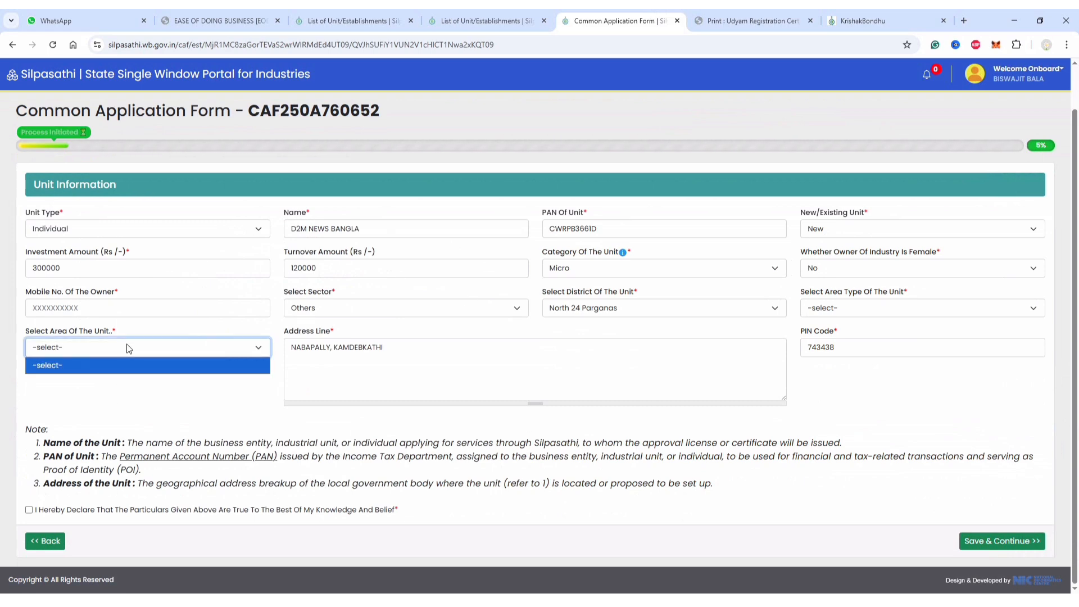
click(128, 347)
click(201, 351)
click(201, 349)
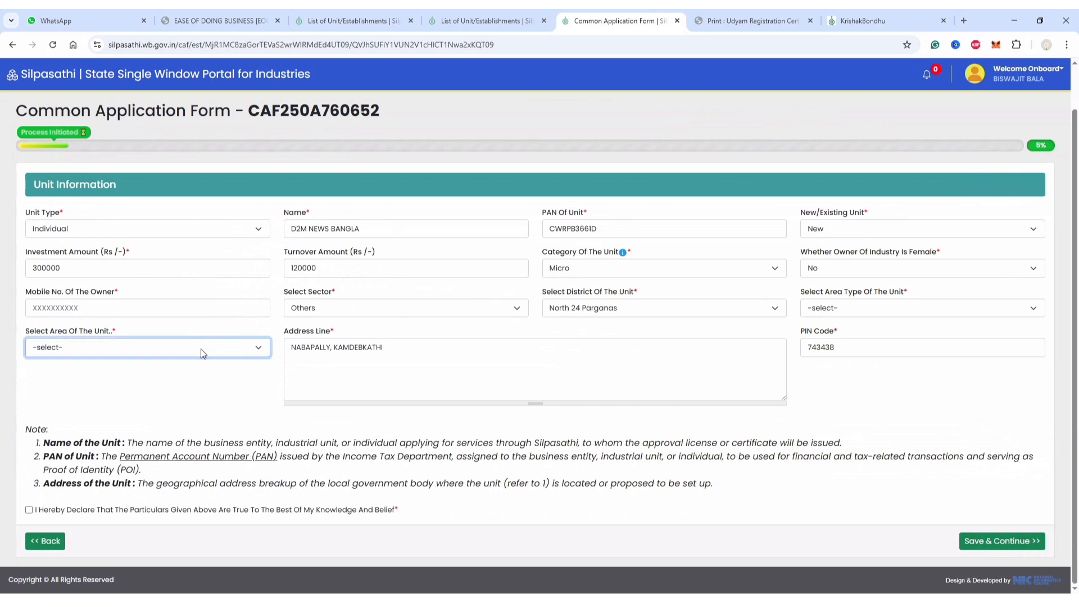
click(858, 308)
click(818, 343)
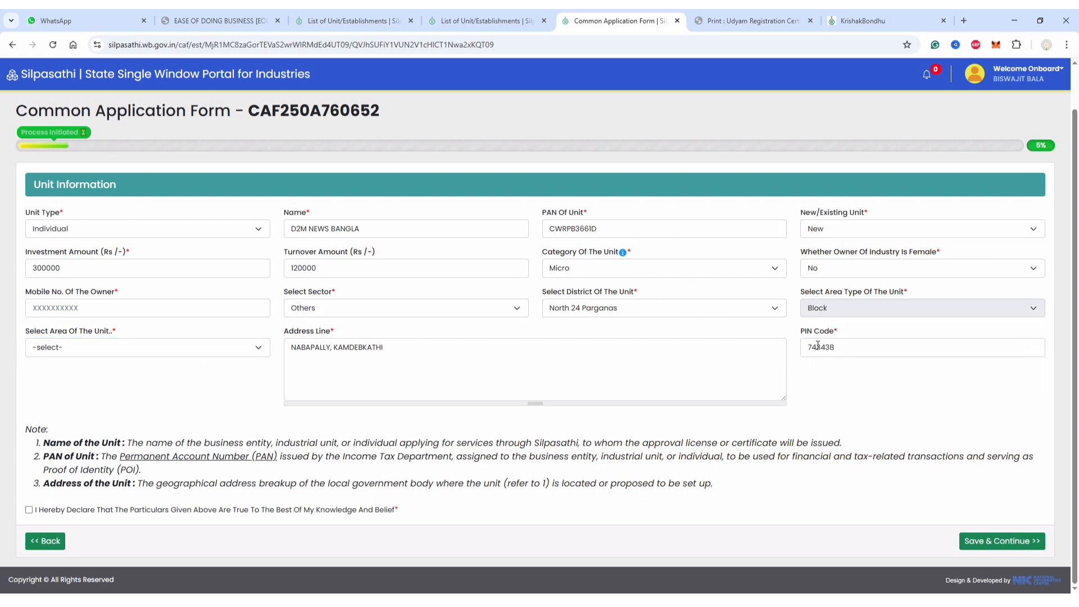
- Choose Habra-I as the unit's area, affirm the declaration, and save
click(114, 349)
click(81, 241)
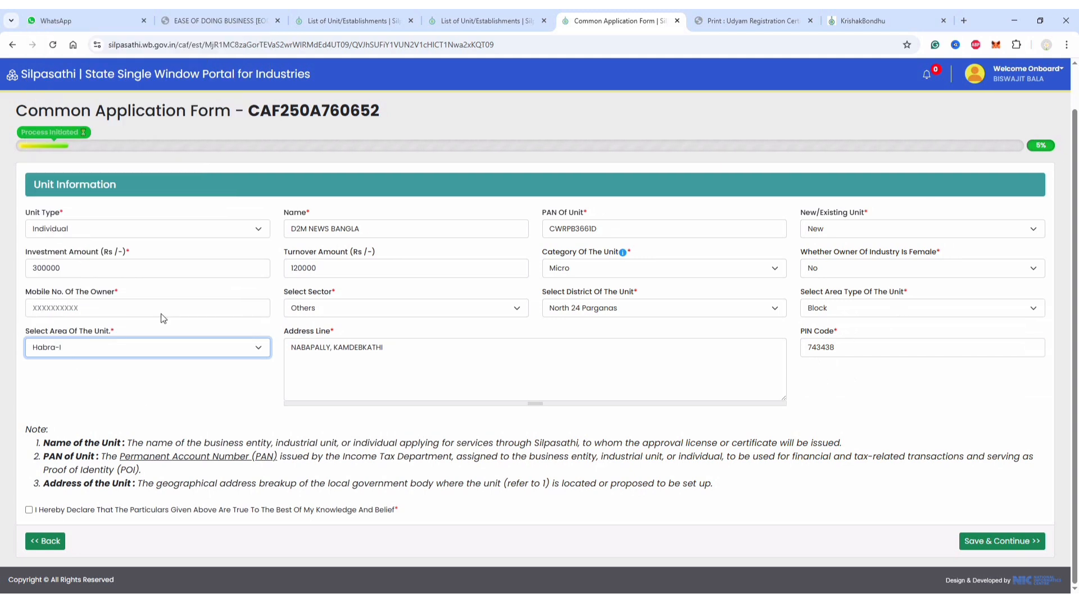
click(28, 509)
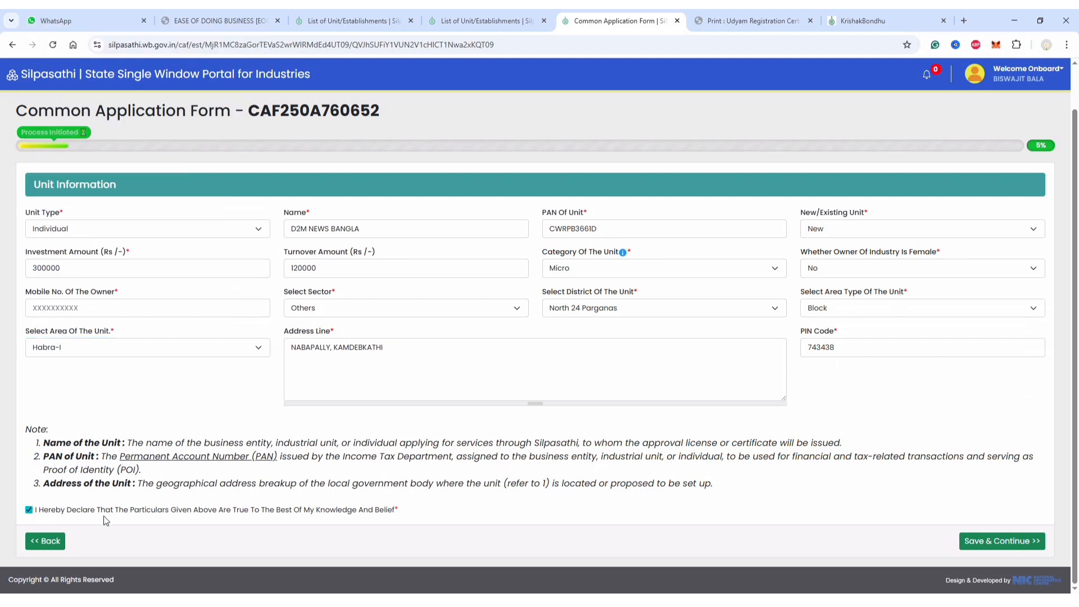
click(989, 543)
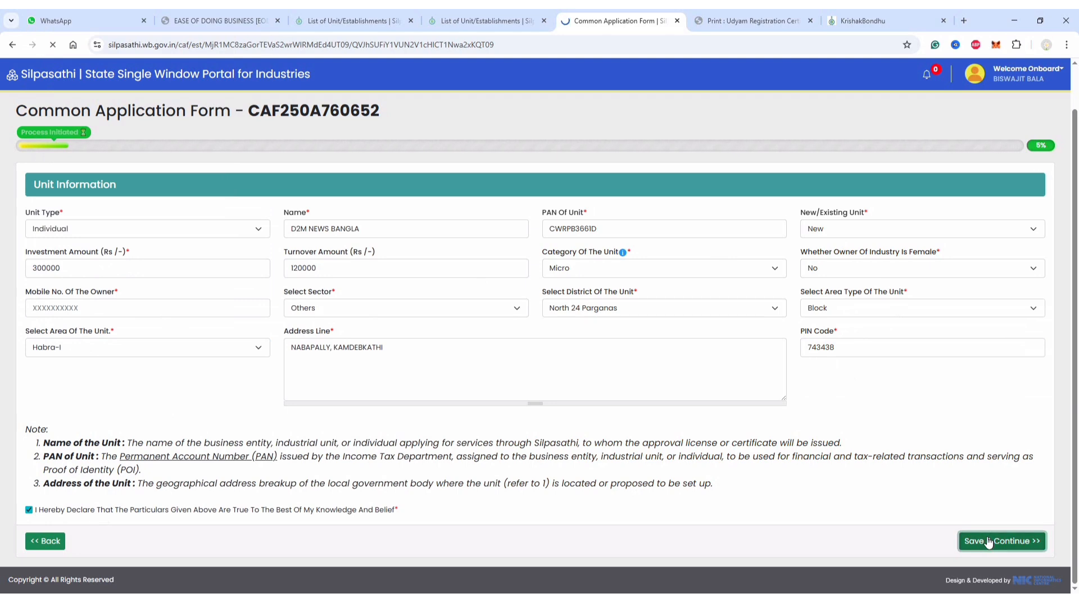
- Set district NORTH 24-PARGANAS, block HABRA-I and gram panchayat KUMRA
scroll(284, 340, down, 5)
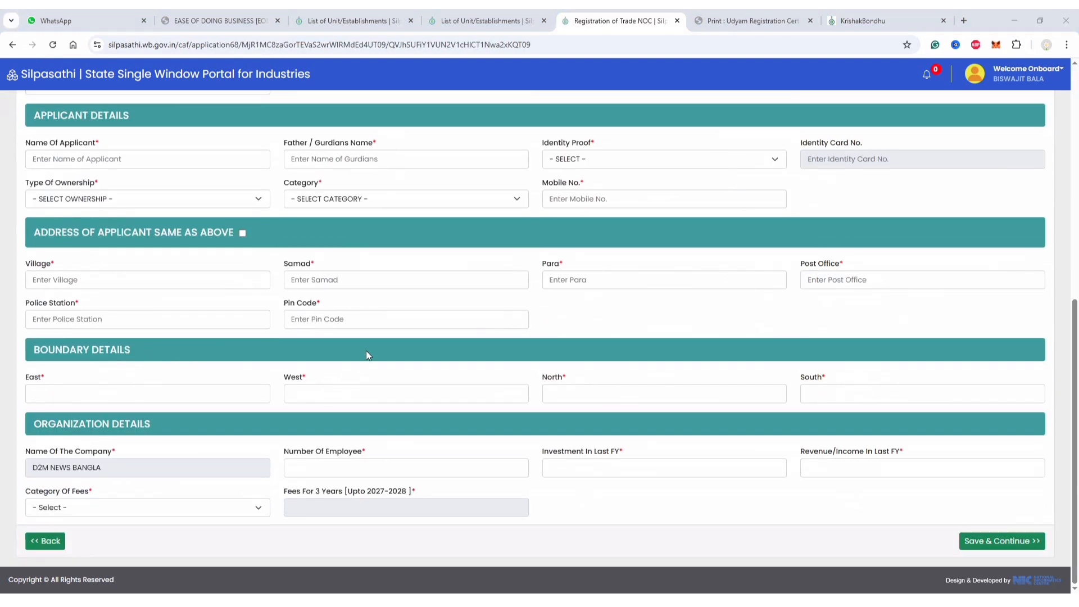
scroll(501, 368, up, 8)
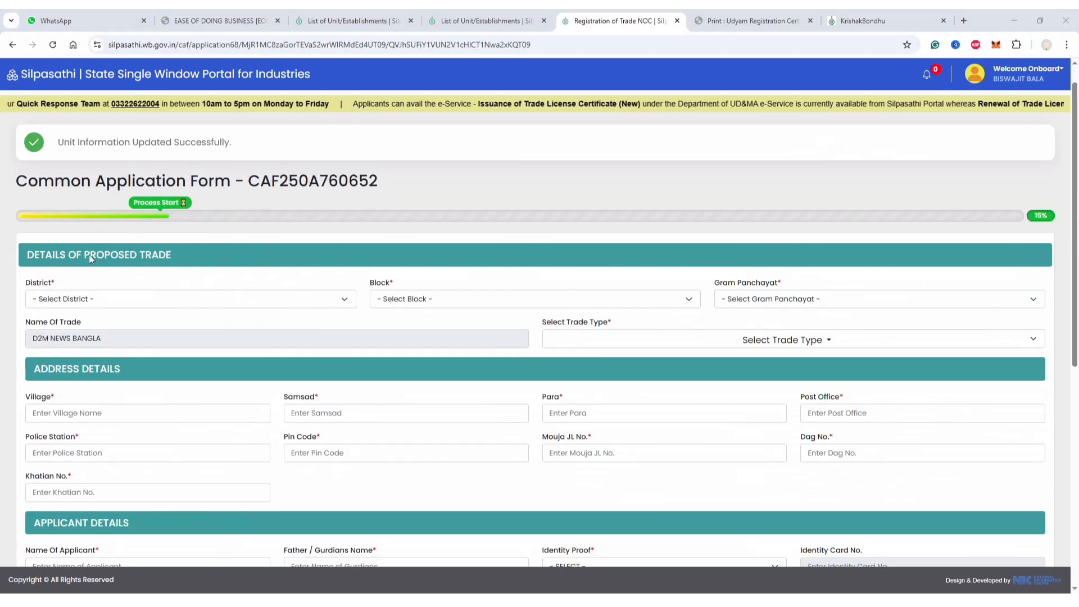
scroll(89, 255, down, 2)
click(109, 216)
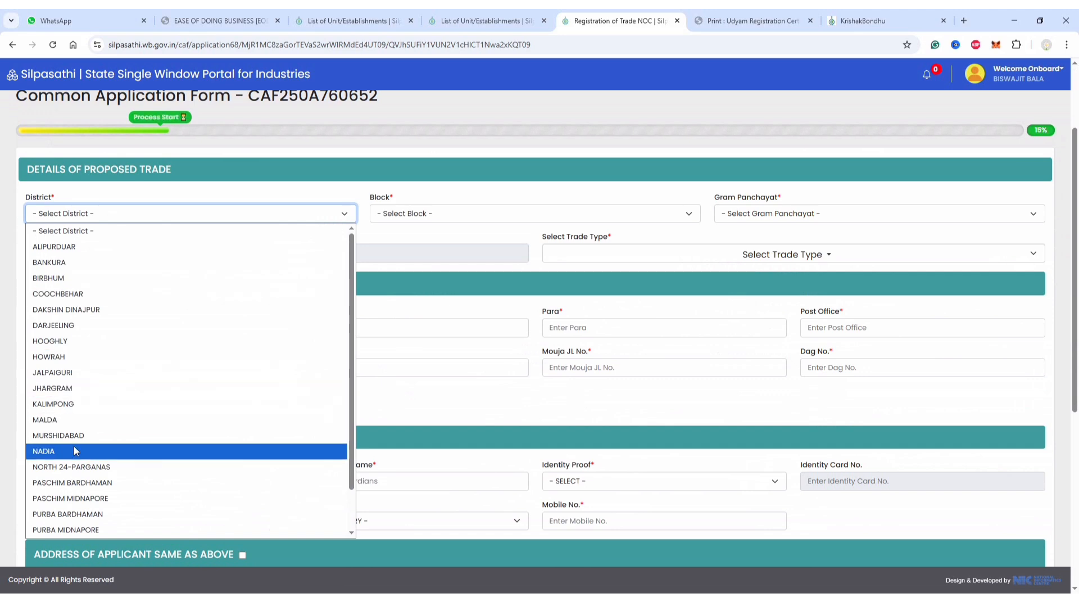
click(73, 466)
click(417, 213)
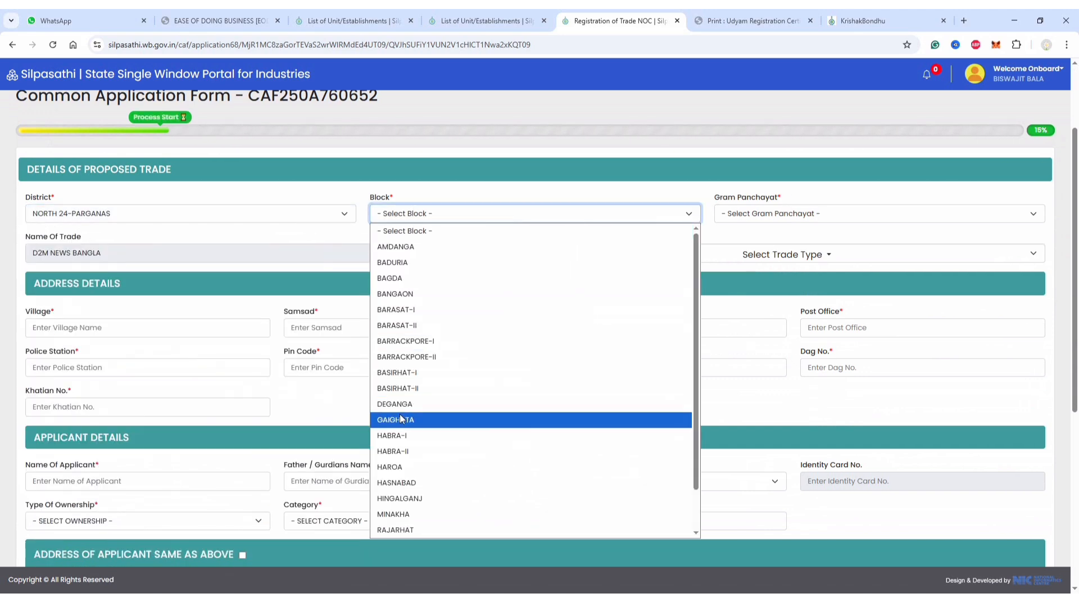
click(395, 437)
click(743, 215)
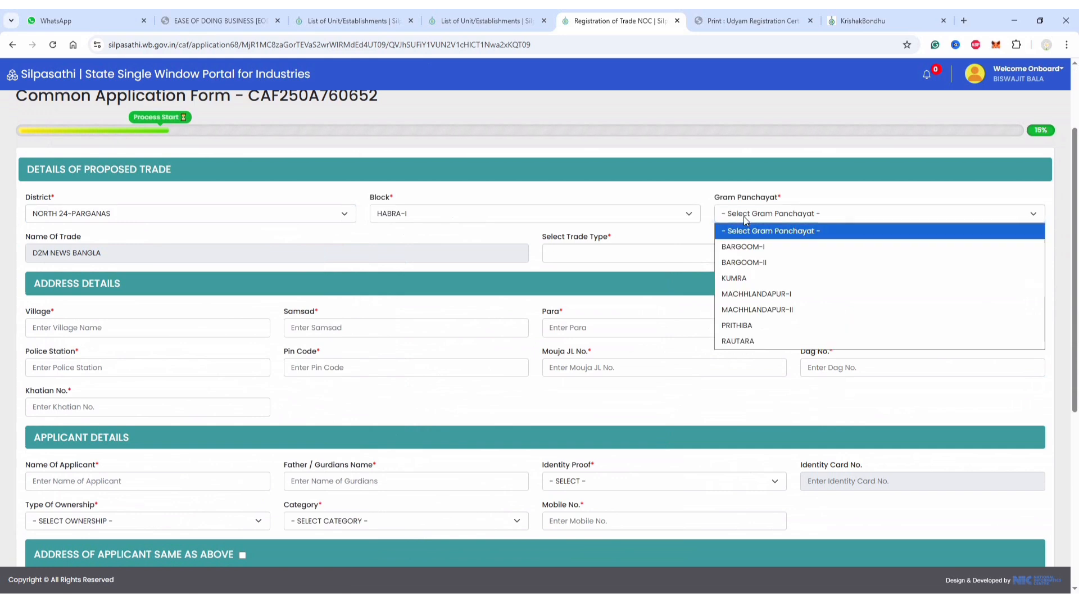
click(744, 279)
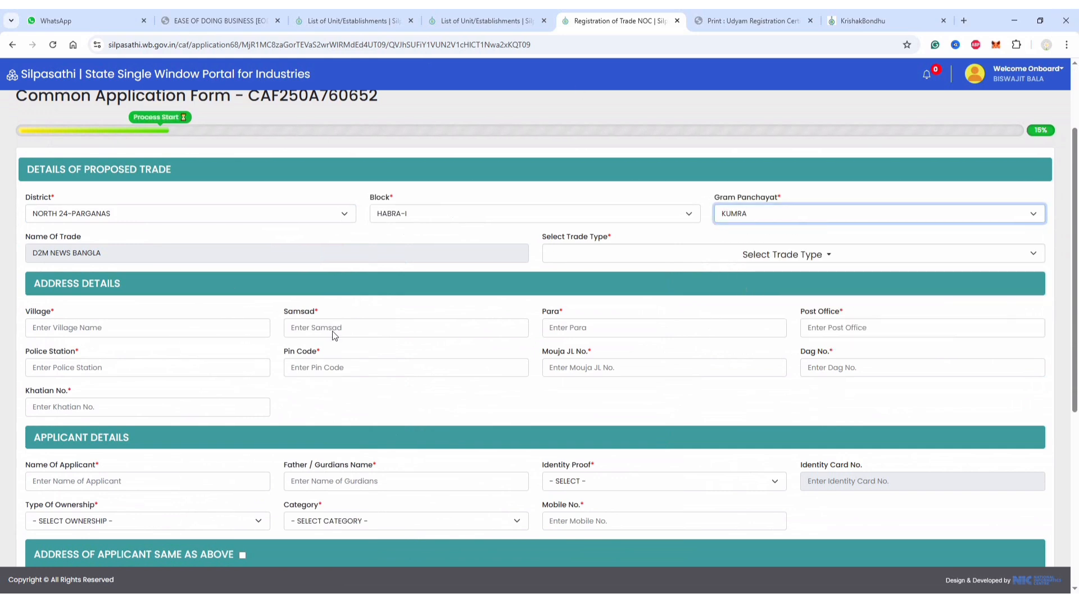
- Search trade types for 'NEW' for NEWS PORTAL AND NEWS EDITING, then fill village, Samsad and Para
click(713, 254)
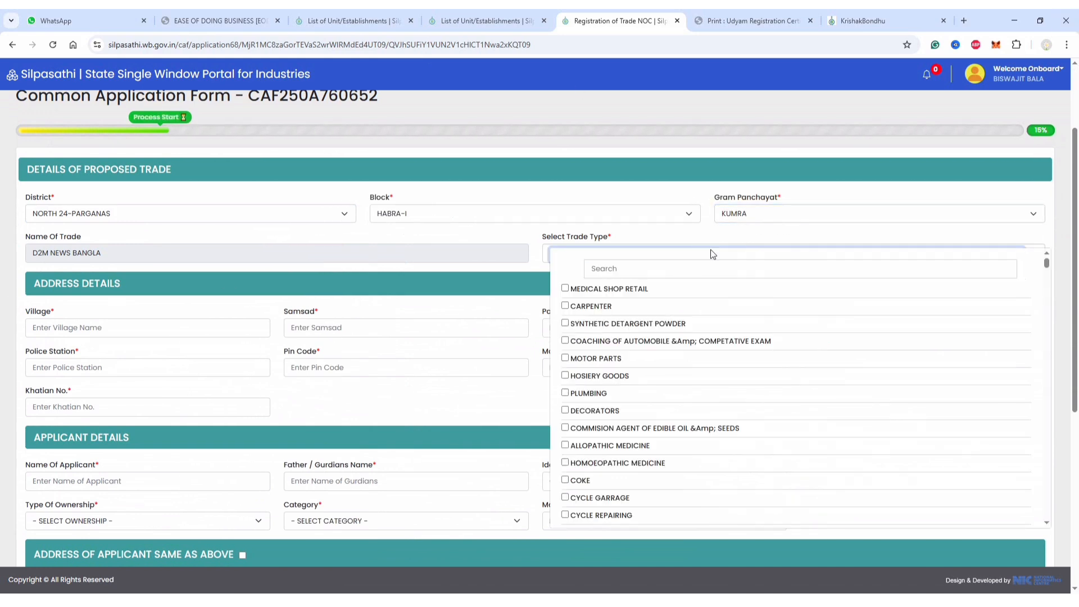
click(646, 269)
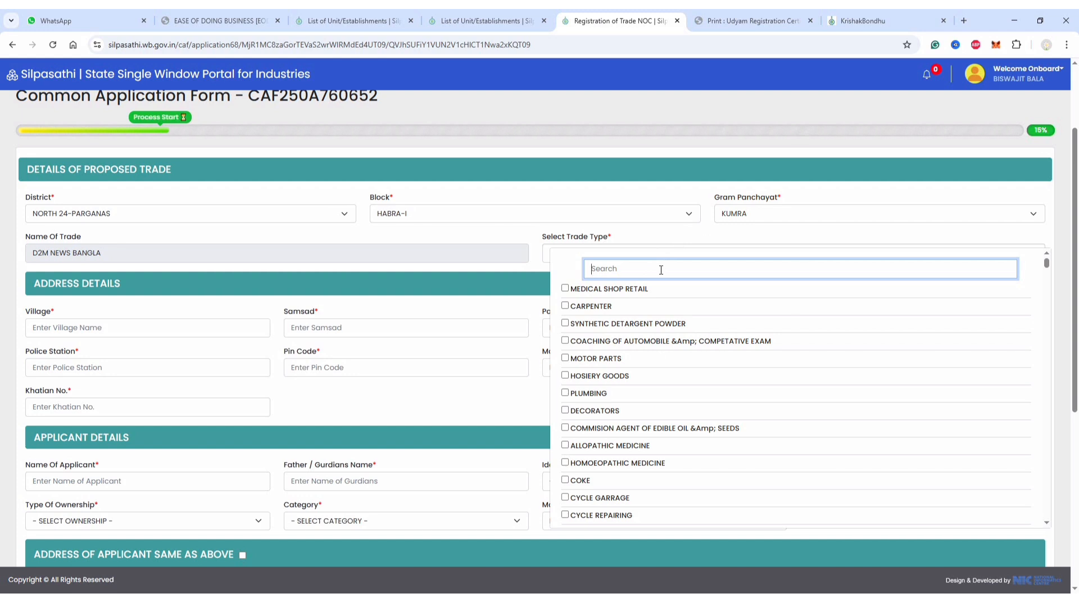
text(NEW)
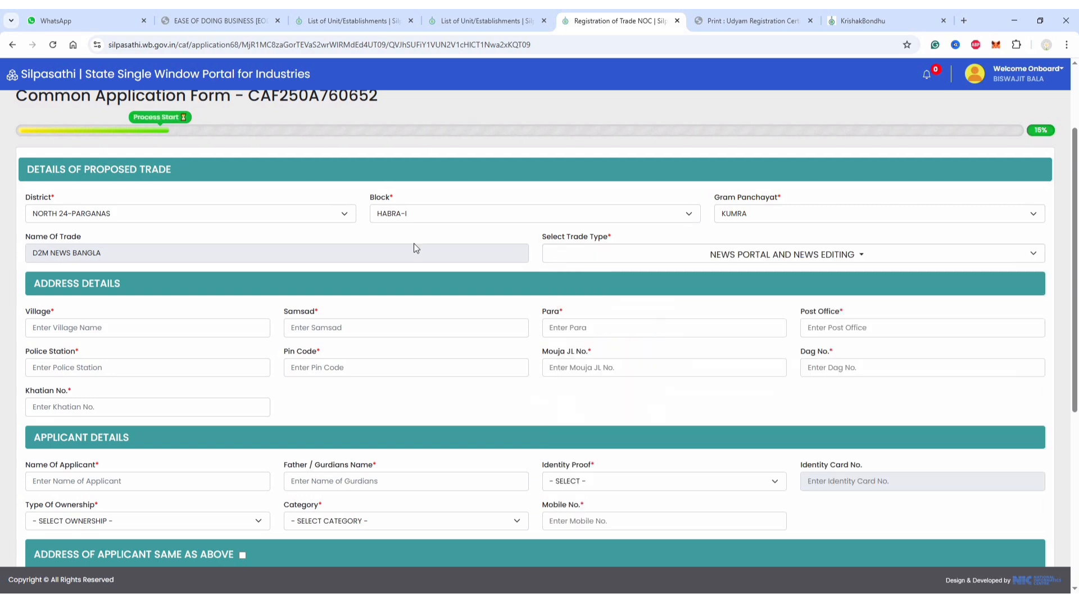
scroll(682, 390, down, 2)
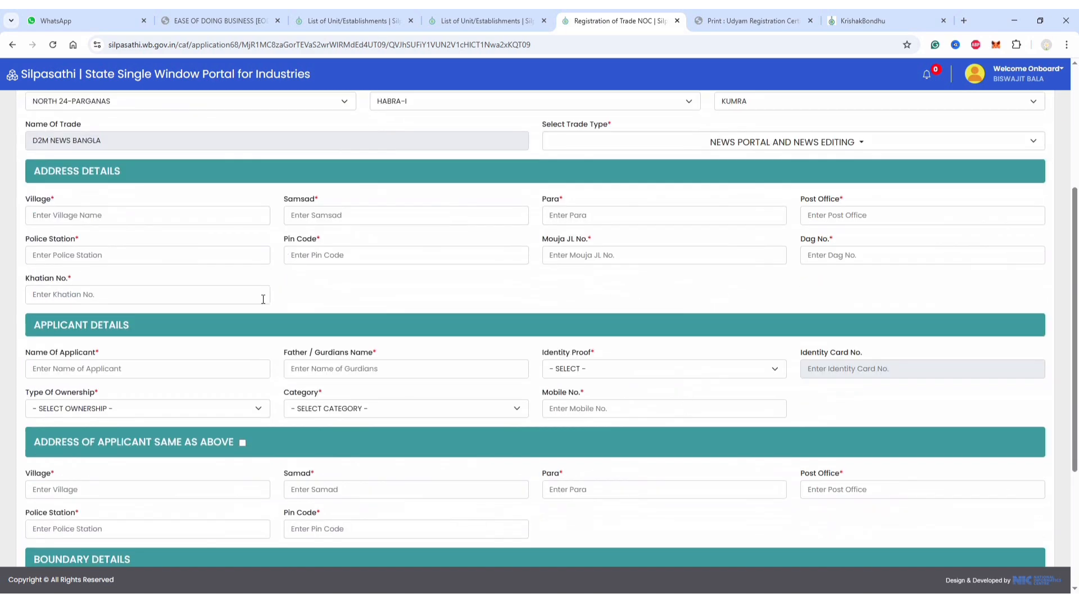
click(83, 215)
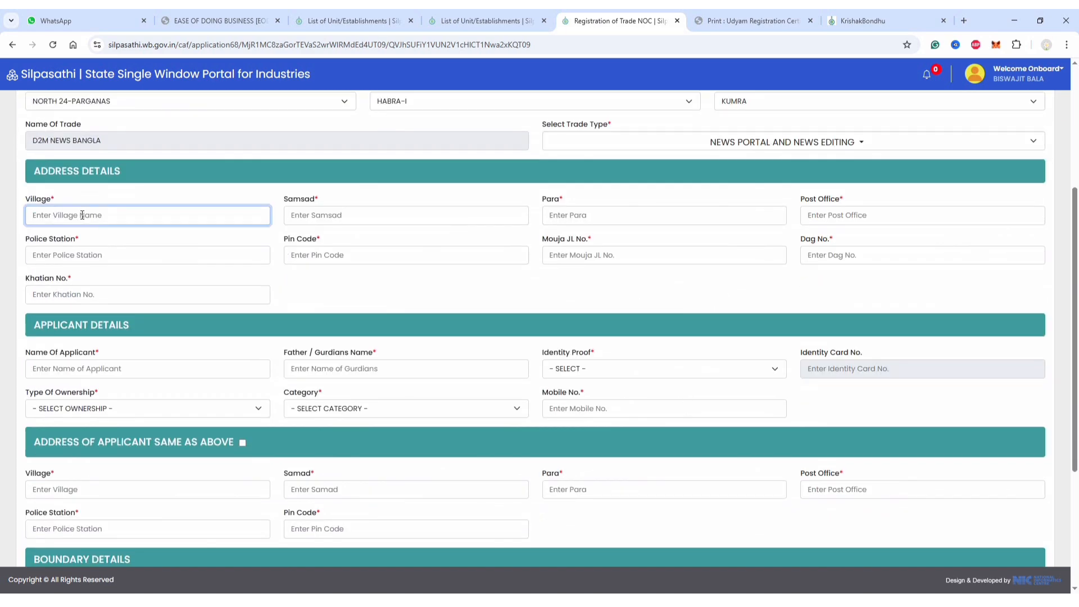
click(302, 218)
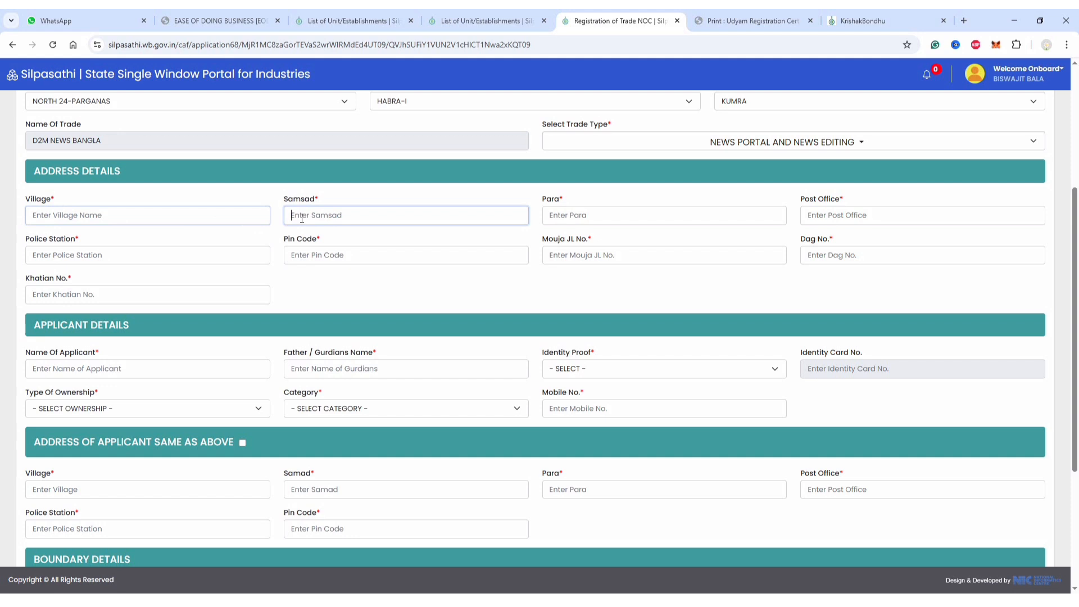
click(602, 224)
click(835, 213)
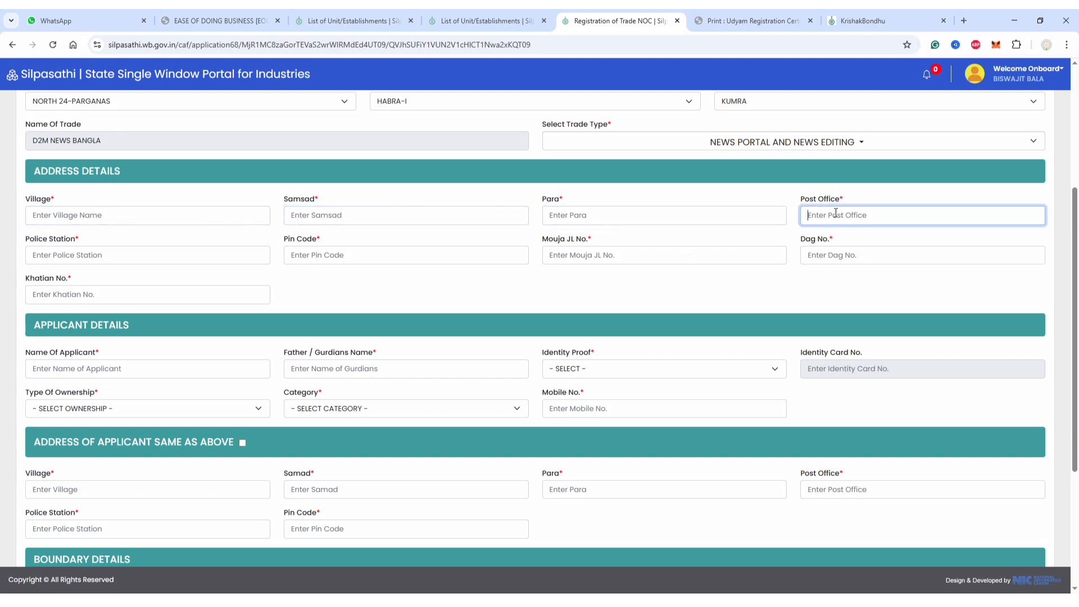
click(142, 254)
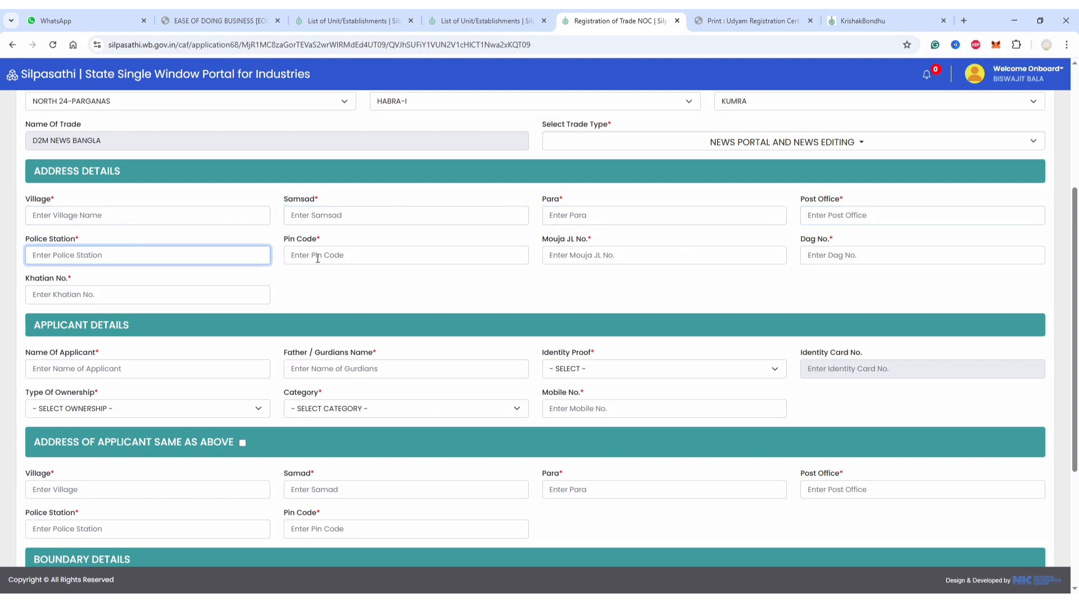
click(345, 255)
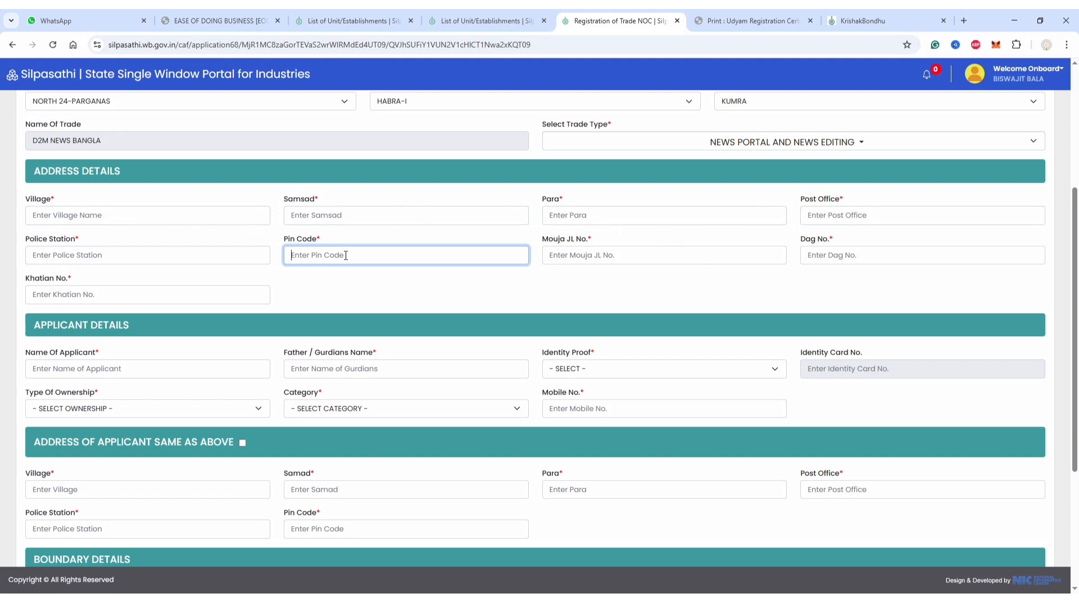
click(594, 262)
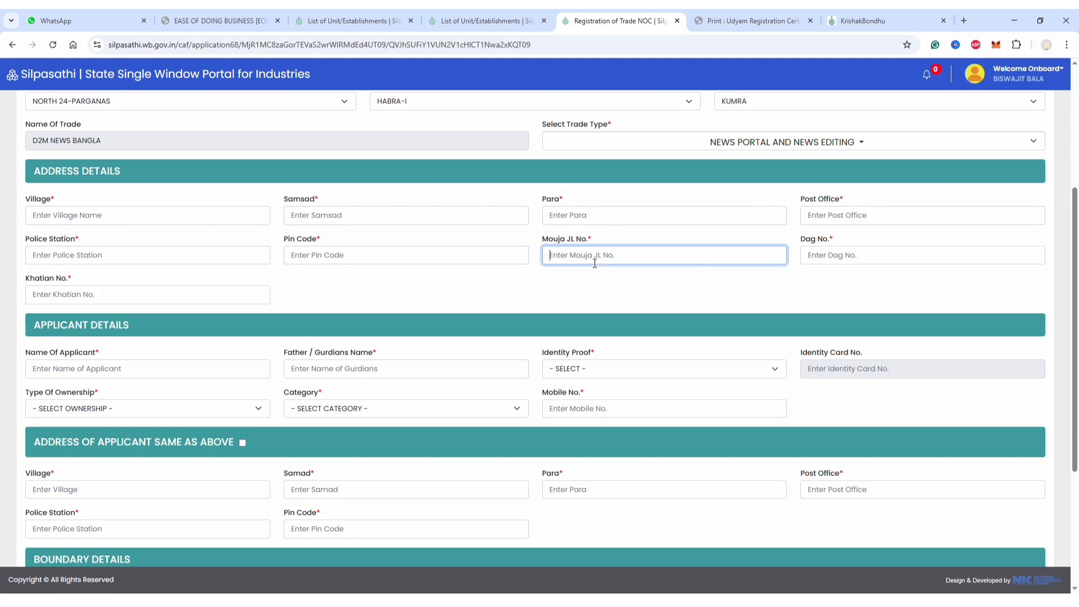
click(809, 251)
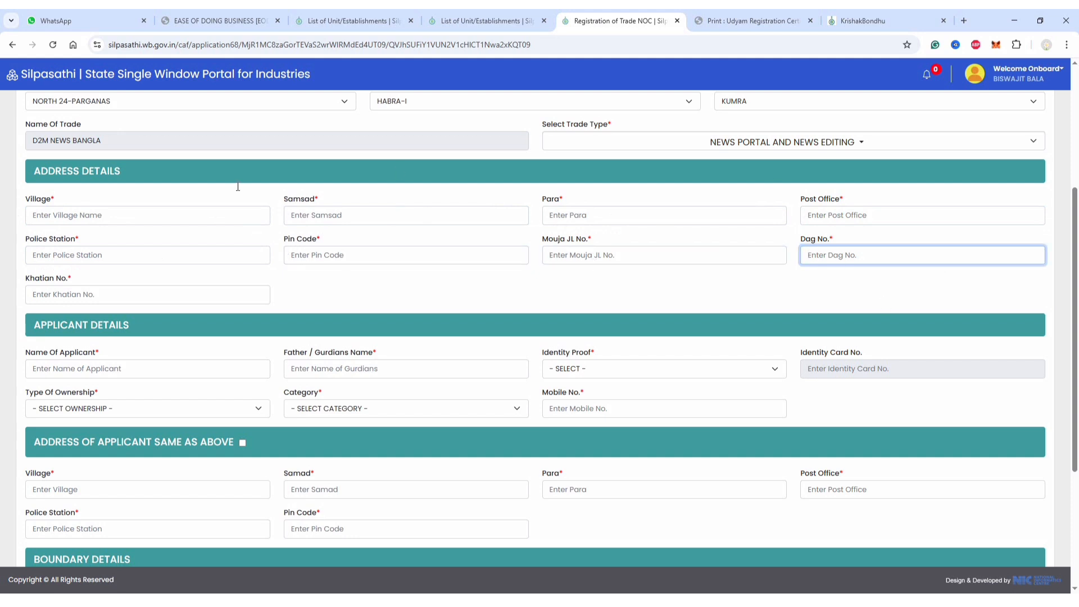
click(98, 296)
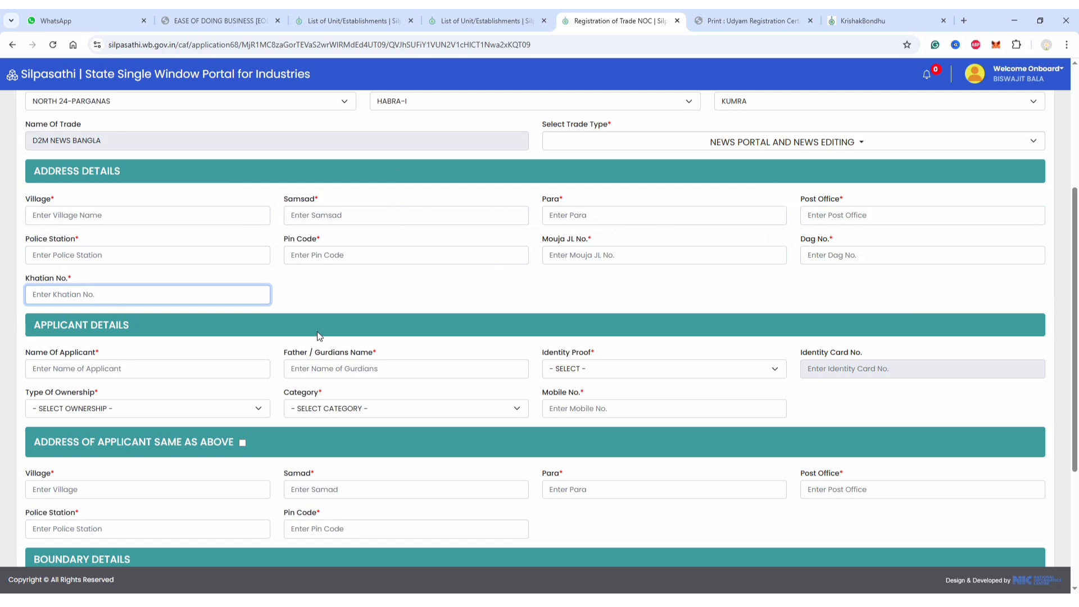
scroll(308, 313, down, 2)
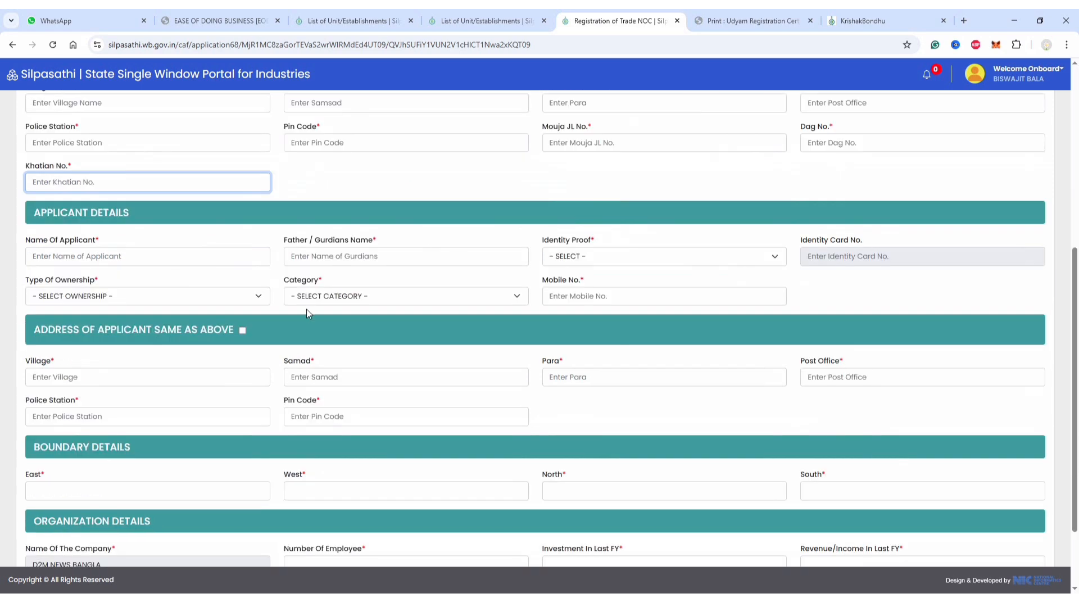
click(62, 213)
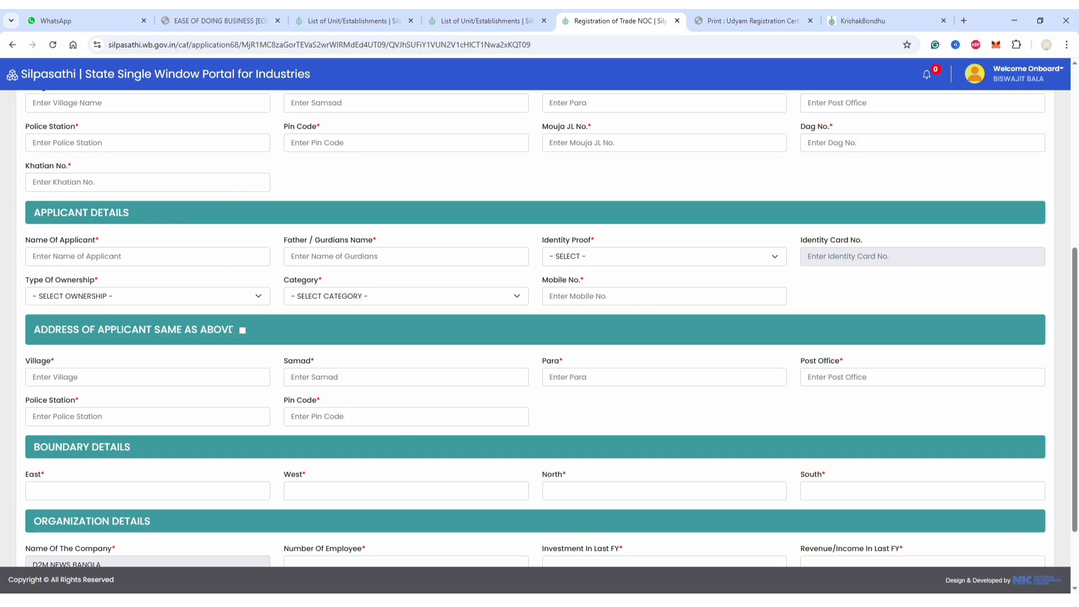
scroll(287, 396, up, 3)
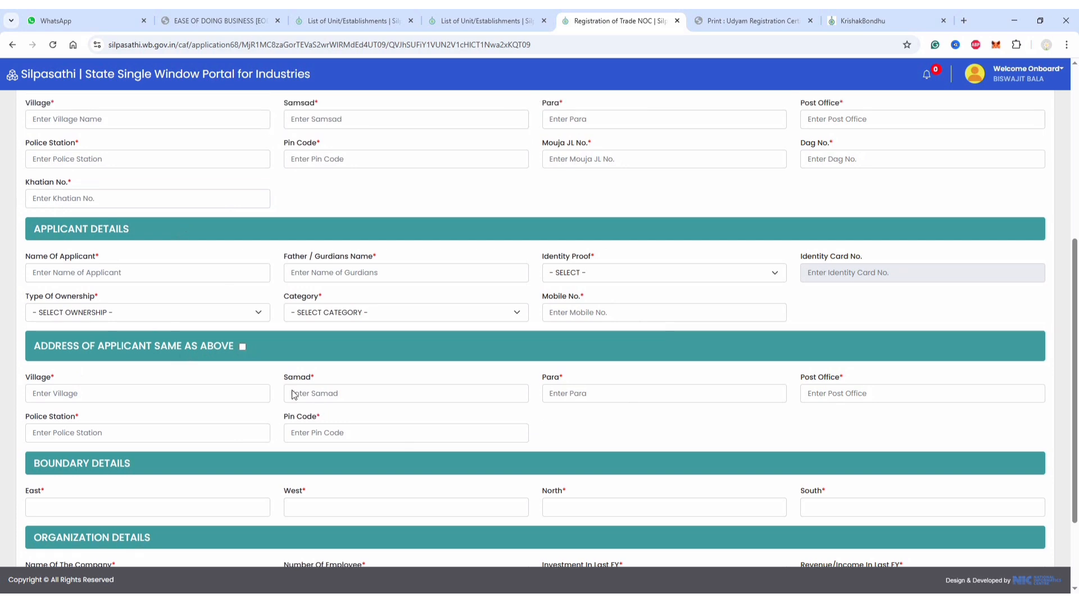
scroll(292, 393, up, 2)
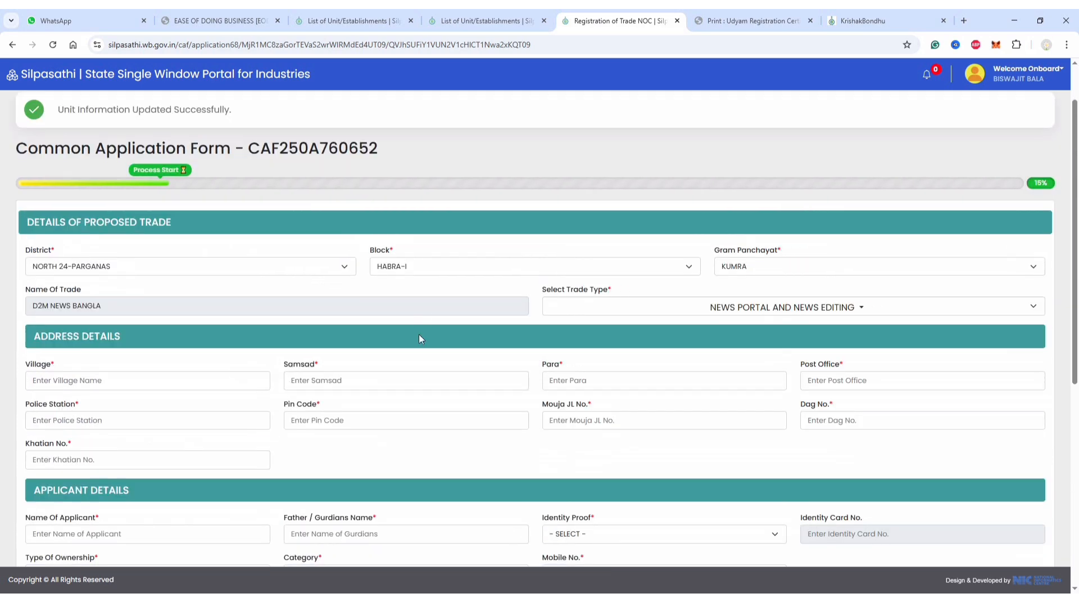
scroll(419, 333, down, 2)
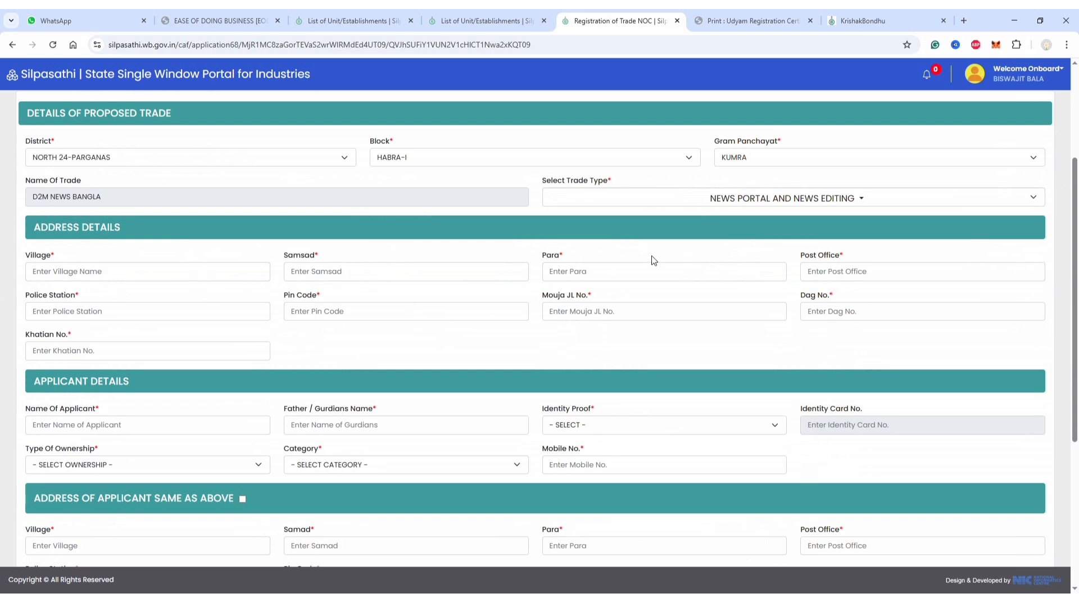
click(585, 318)
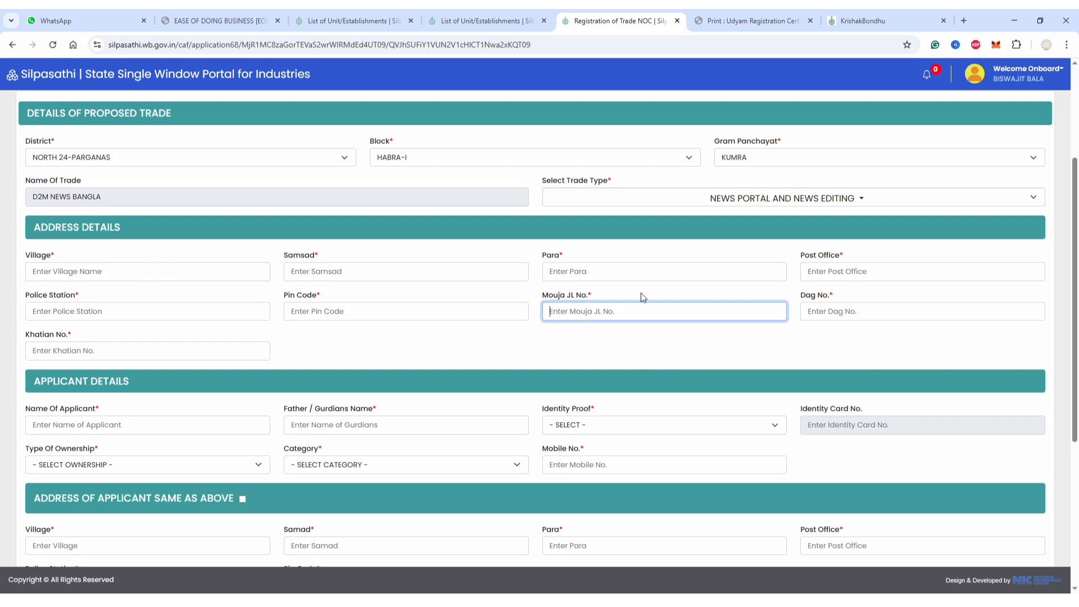
scroll(646, 421, down, 3)
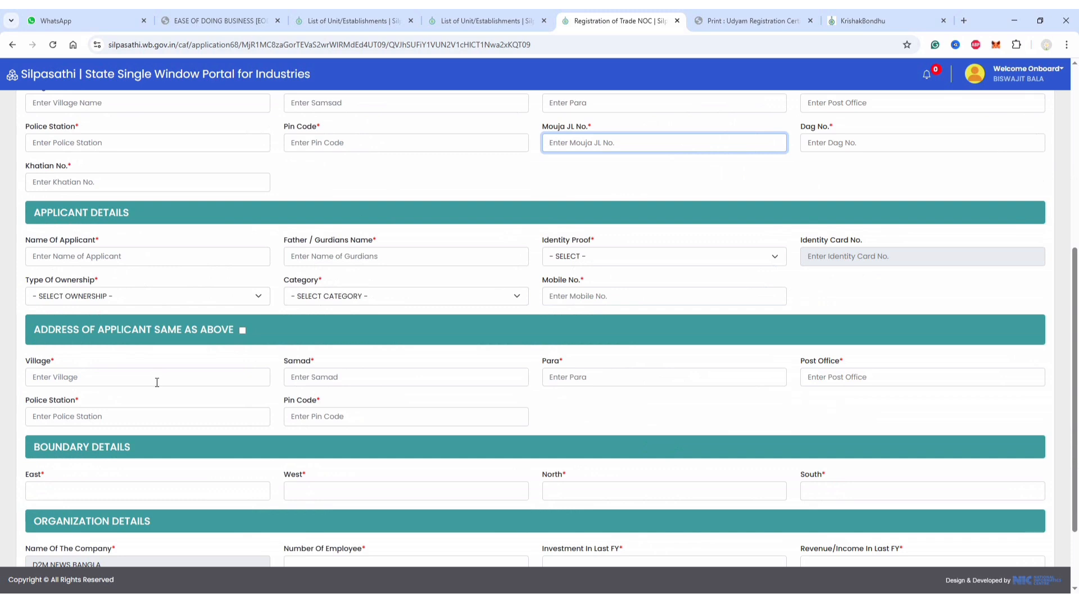
scroll(157, 383, down, 2)
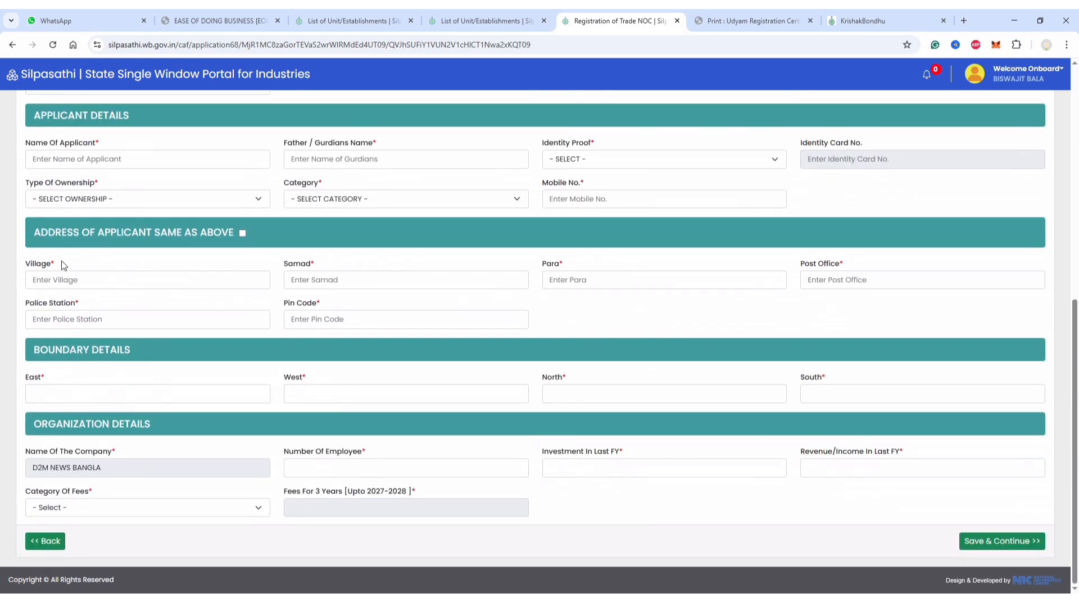
- Highlight the applicant address and Boundary Details sections for reference
drag(45, 234, 210, 225)
click(130, 268)
drag(36, 350, 152, 351)
click(182, 350)
- Fill employees and revenue, choose fee category Not Paying Professional Tax, and save
click(341, 466)
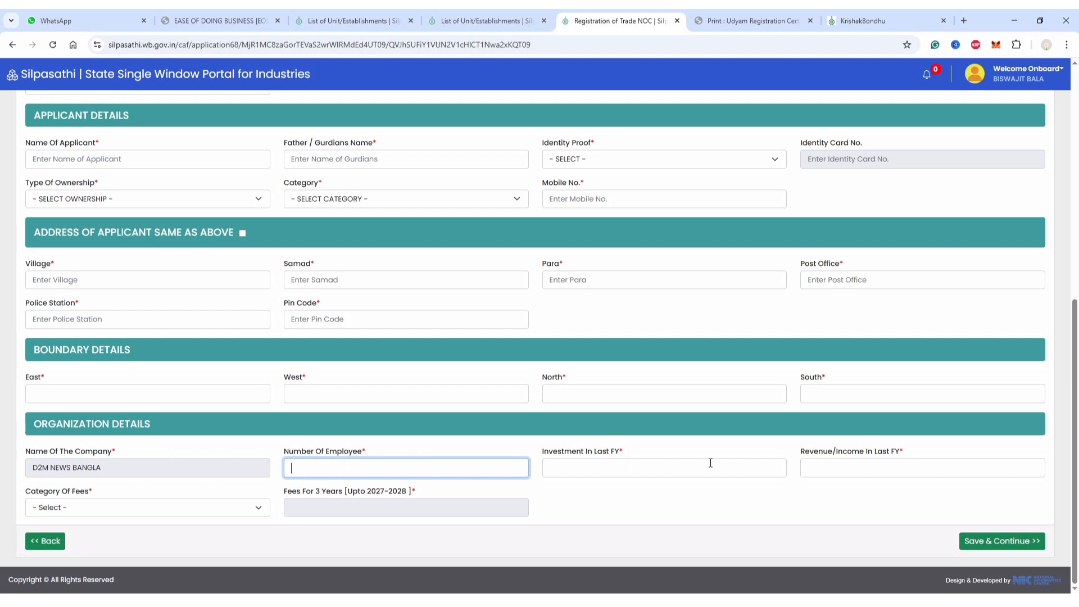
click(872, 471)
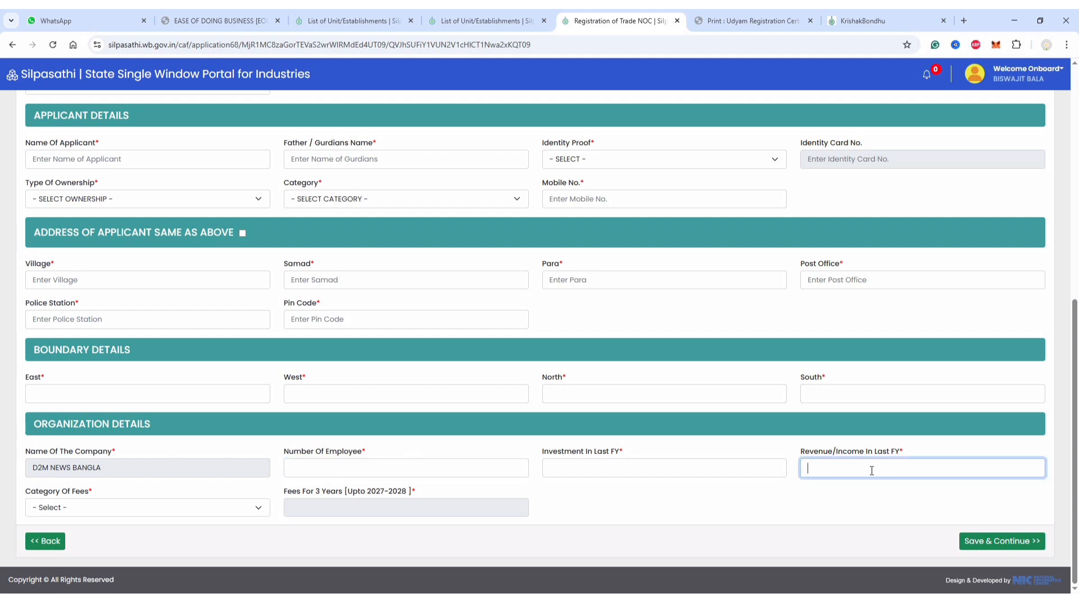
click(133, 506)
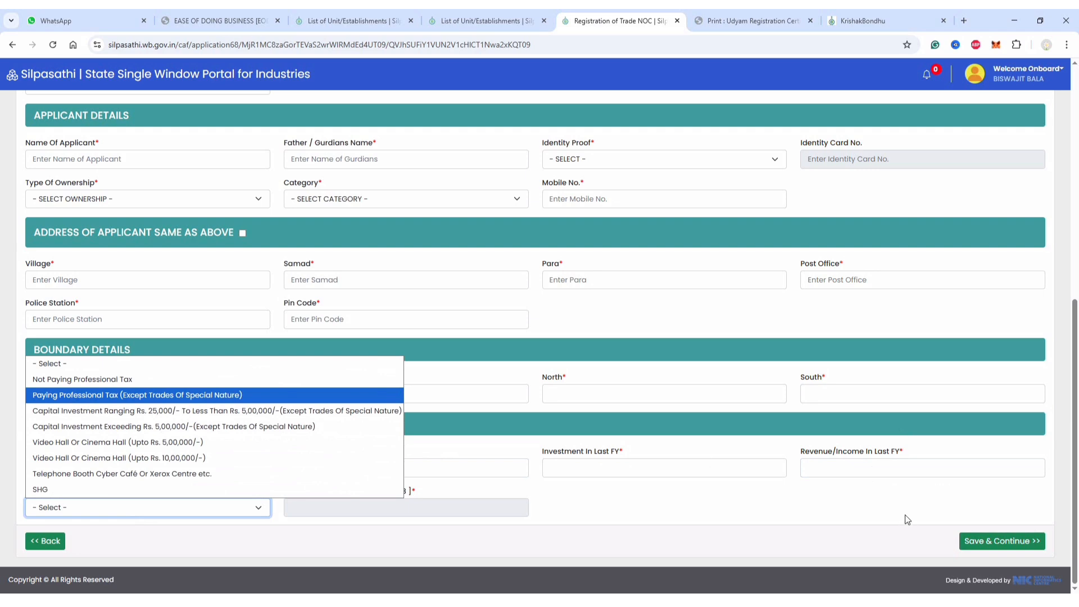
click(71, 379)
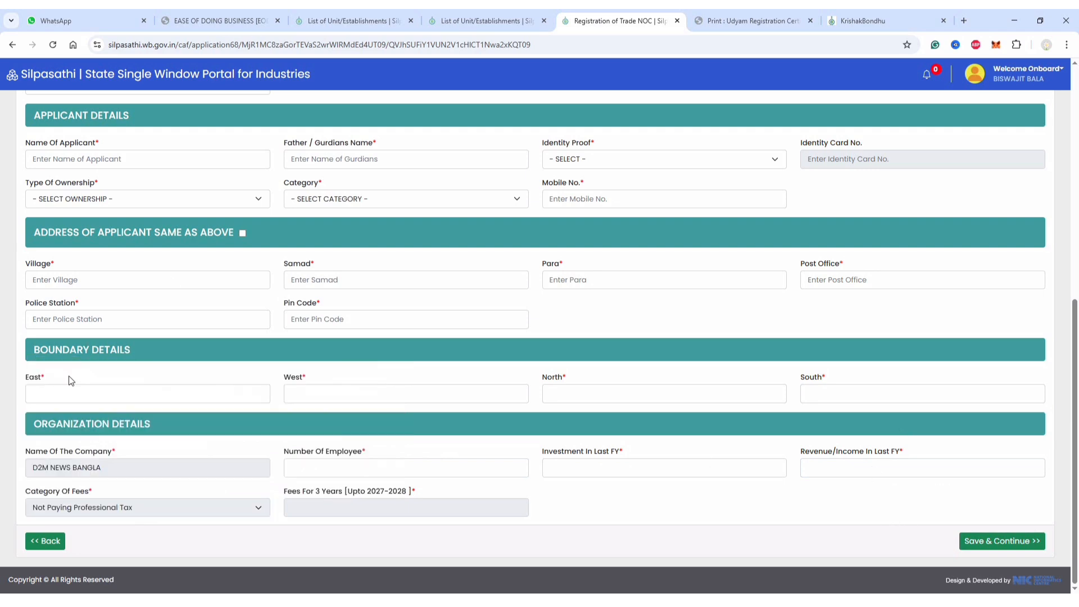
click(1001, 541)
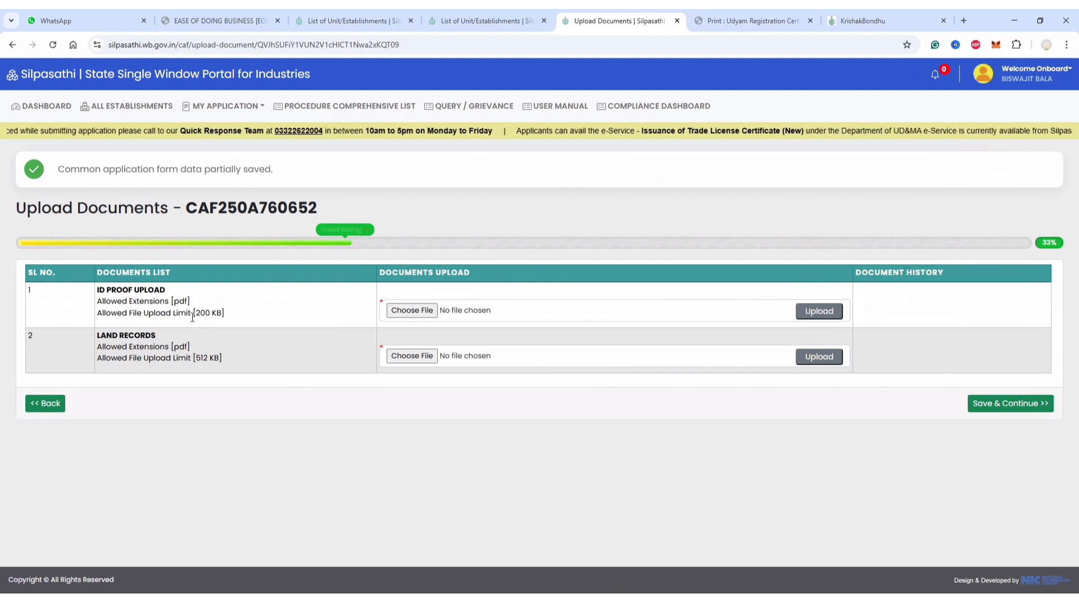
- Attach aadhar pp.pdf from the Desktop as the ID proof, within the 200 KB limit
drag(193, 314, 283, 320)
click(283, 319)
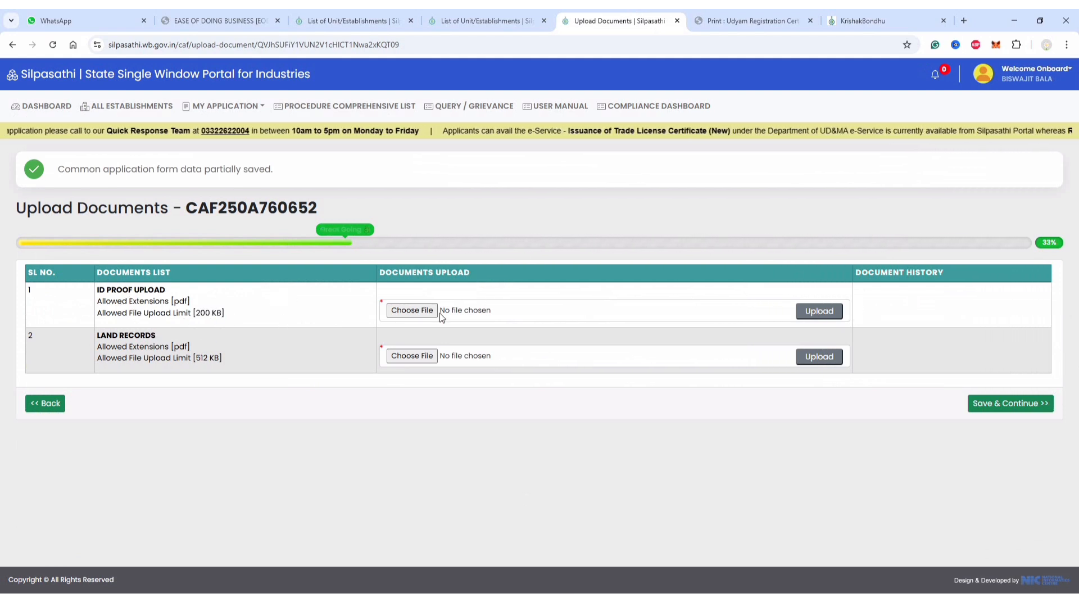
click(416, 313)
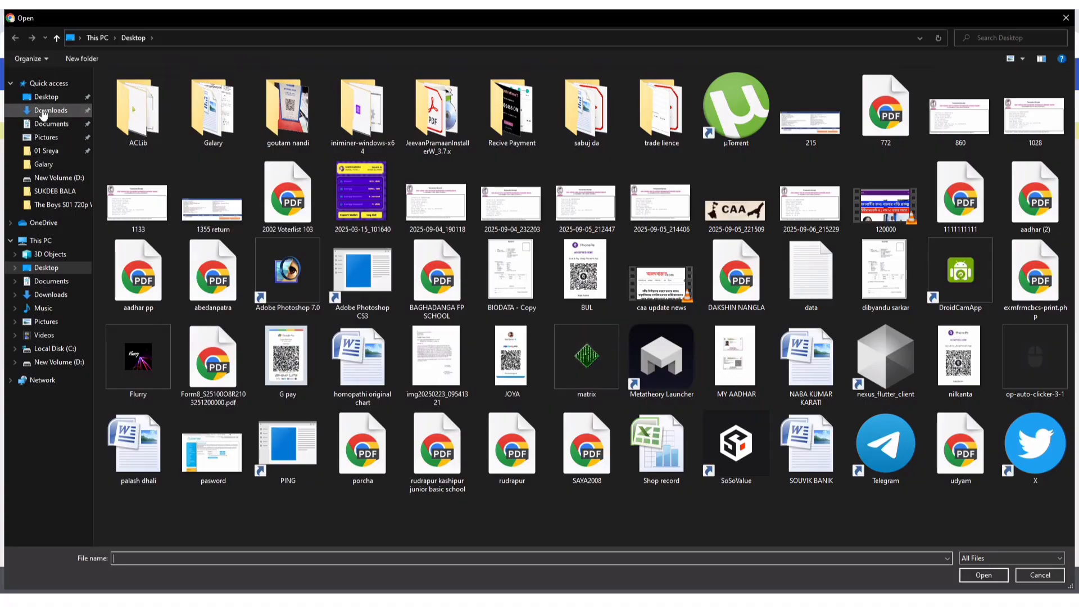
click(46, 97)
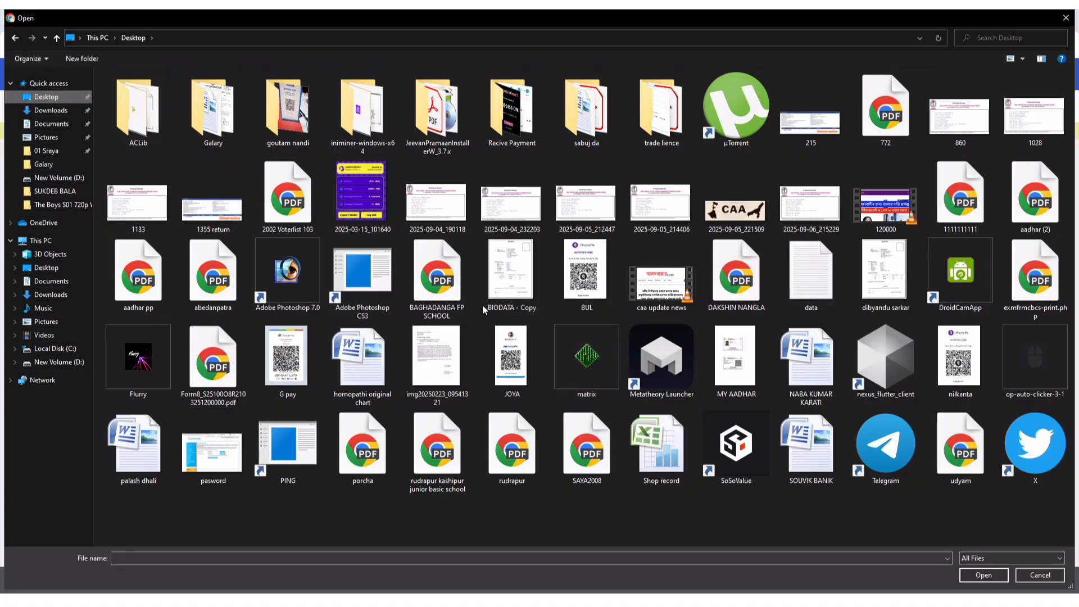
double_click(150, 292)
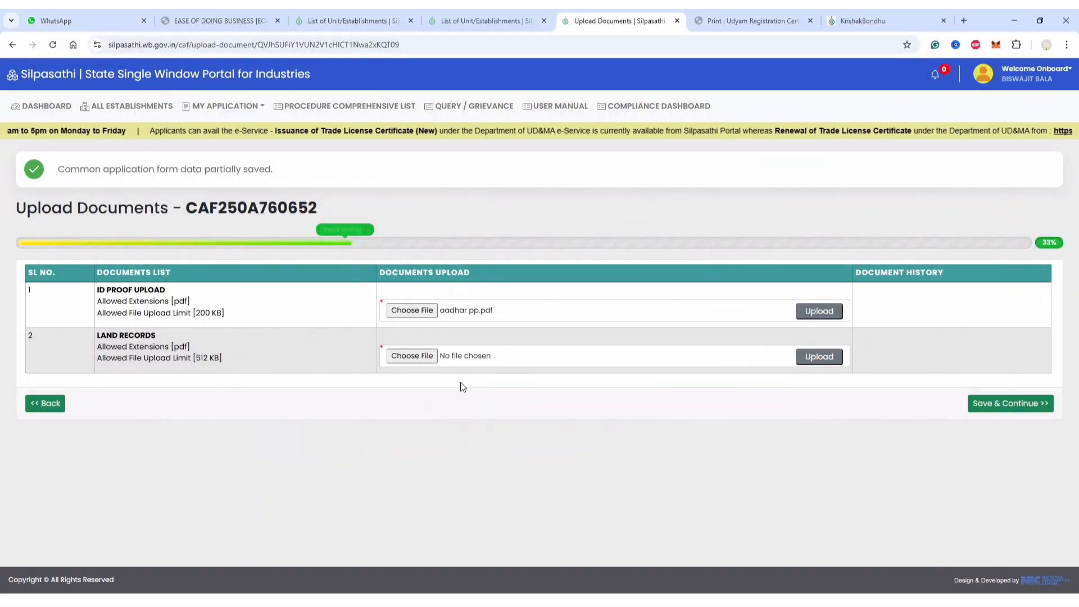
- Attach porcha.pdf as the land records document and save the application
click(416, 357)
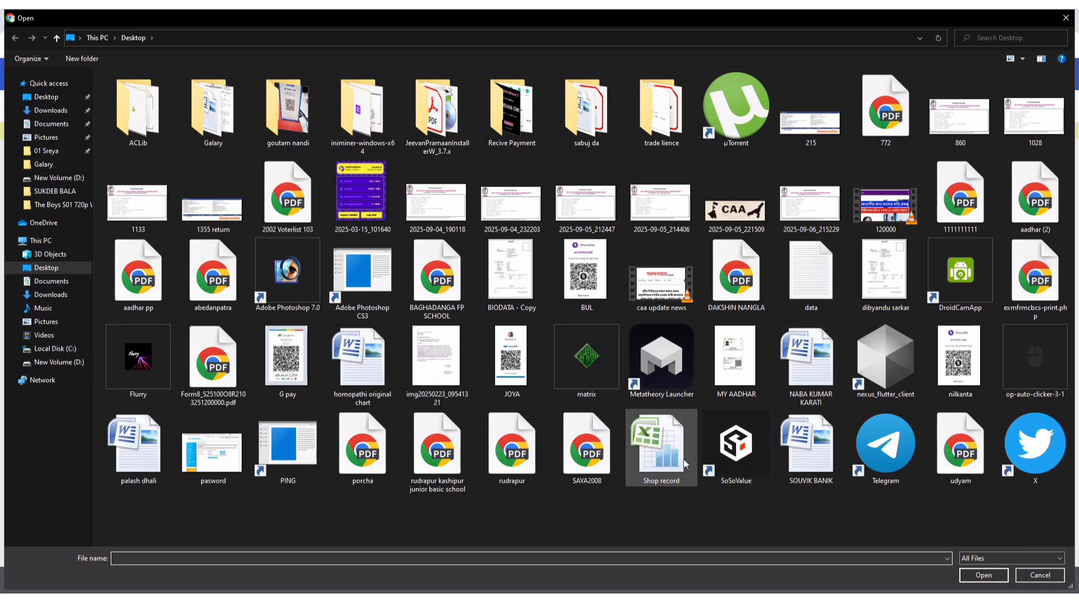
double_click(365, 452)
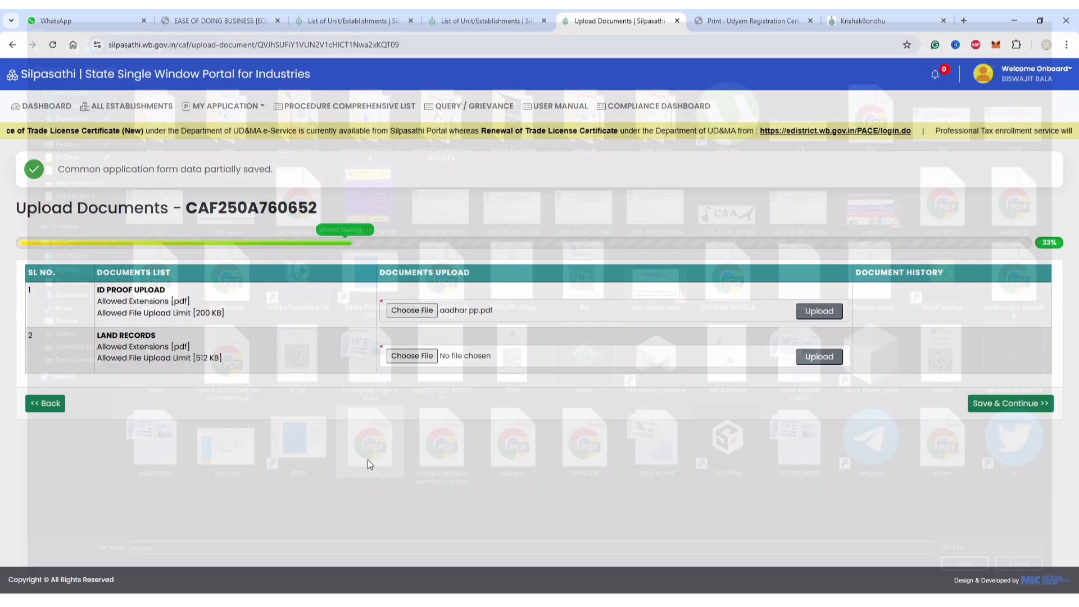
click(1012, 405)
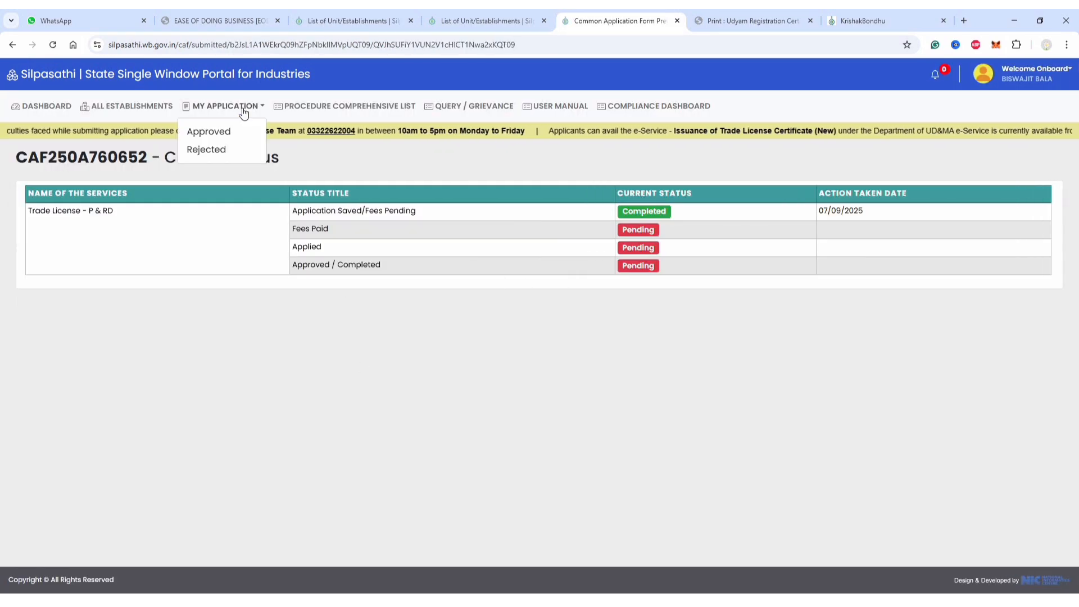
- From the services dashboard, dismiss the Revamped procedures notice and choose Pay Now for Trade License - P & RD
click(127, 106)
click(30, 108)
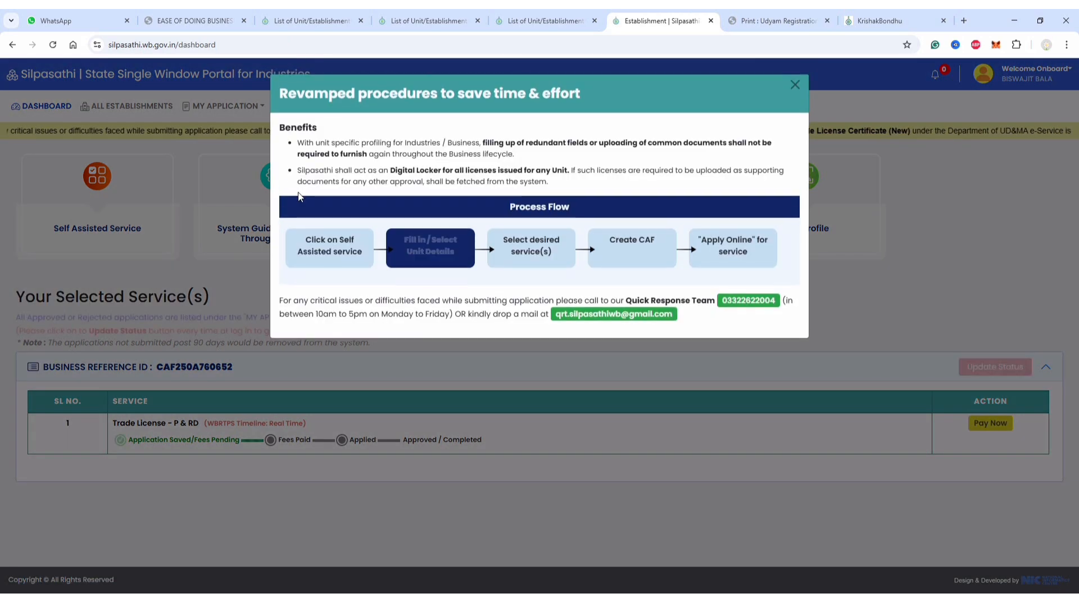
click(945, 211)
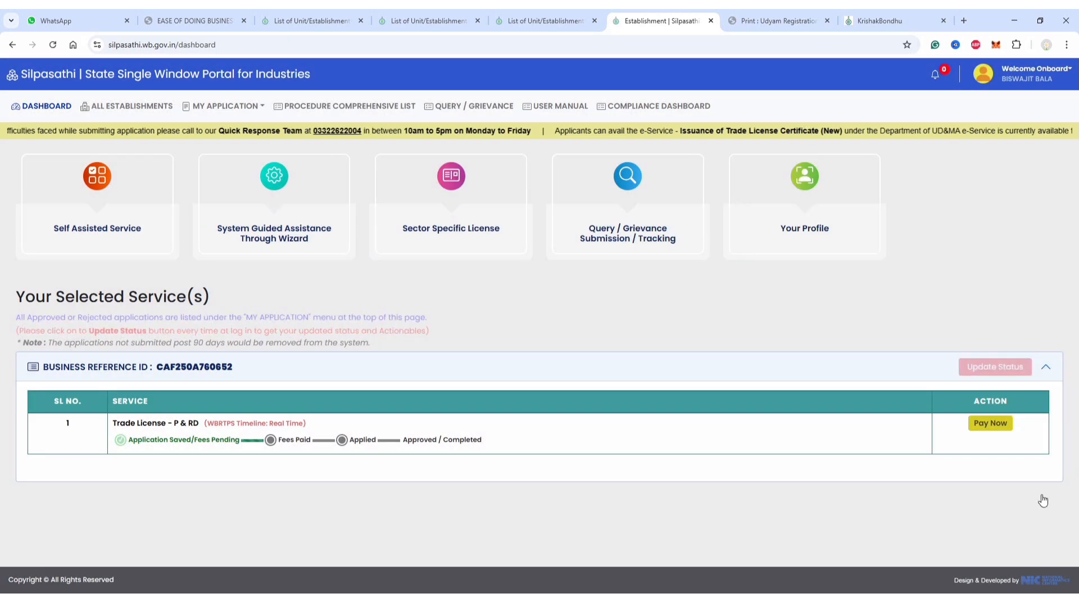
click(34, 112)
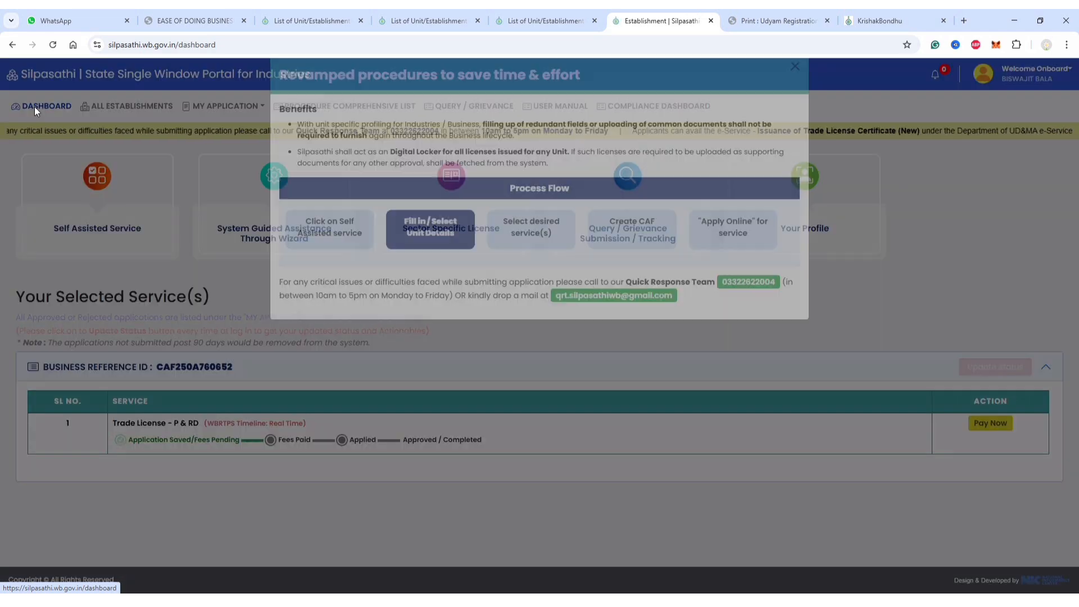
click(794, 84)
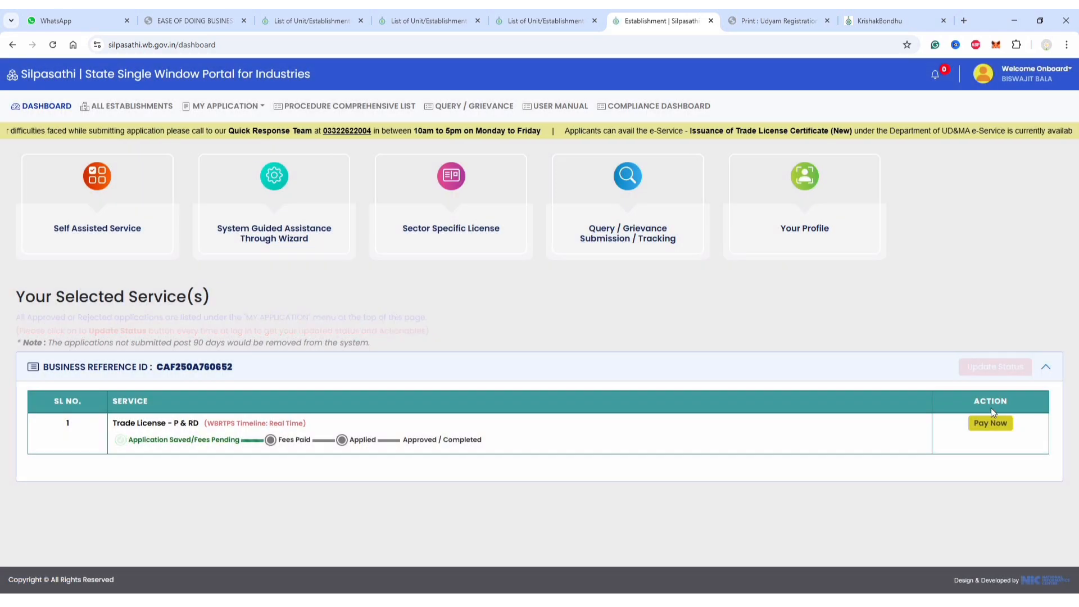
click(989, 425)
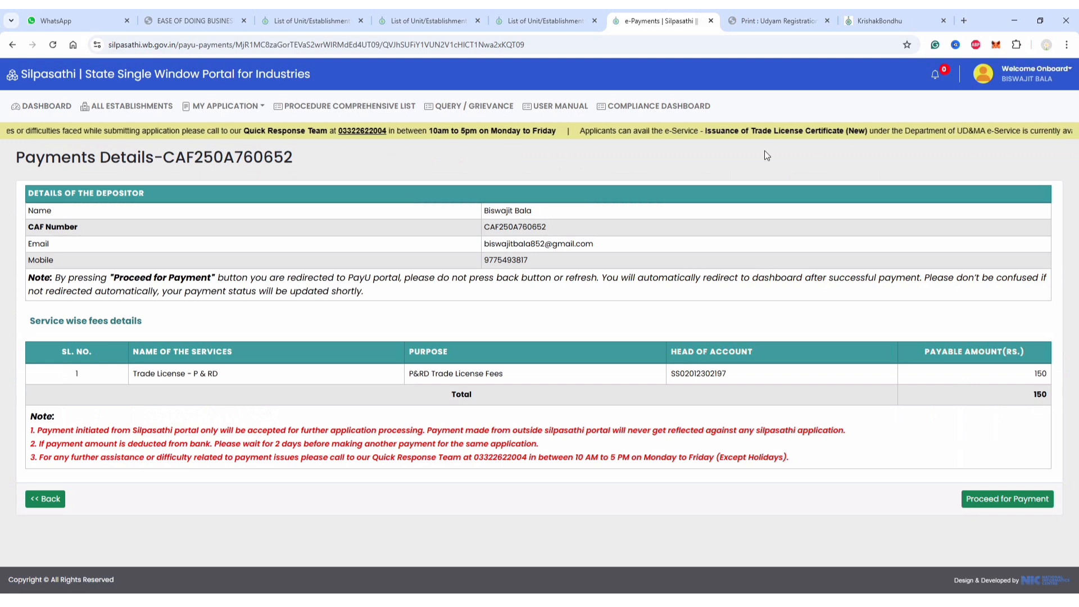
- Pay the ₹150 fee by UPI on PayU, then open the approved application's certificate details
click(1001, 500)
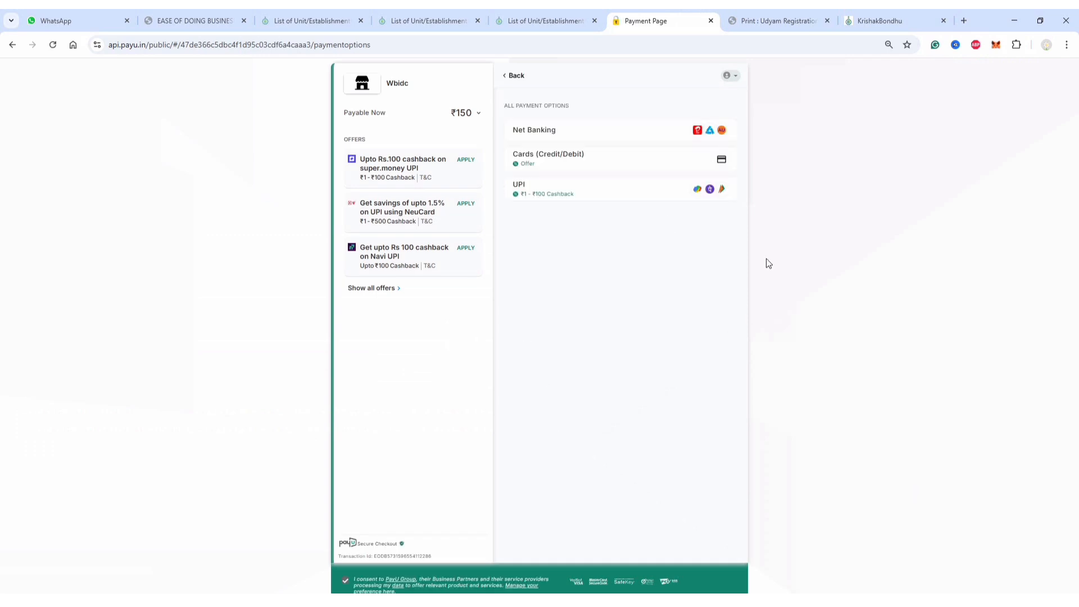
click(619, 202)
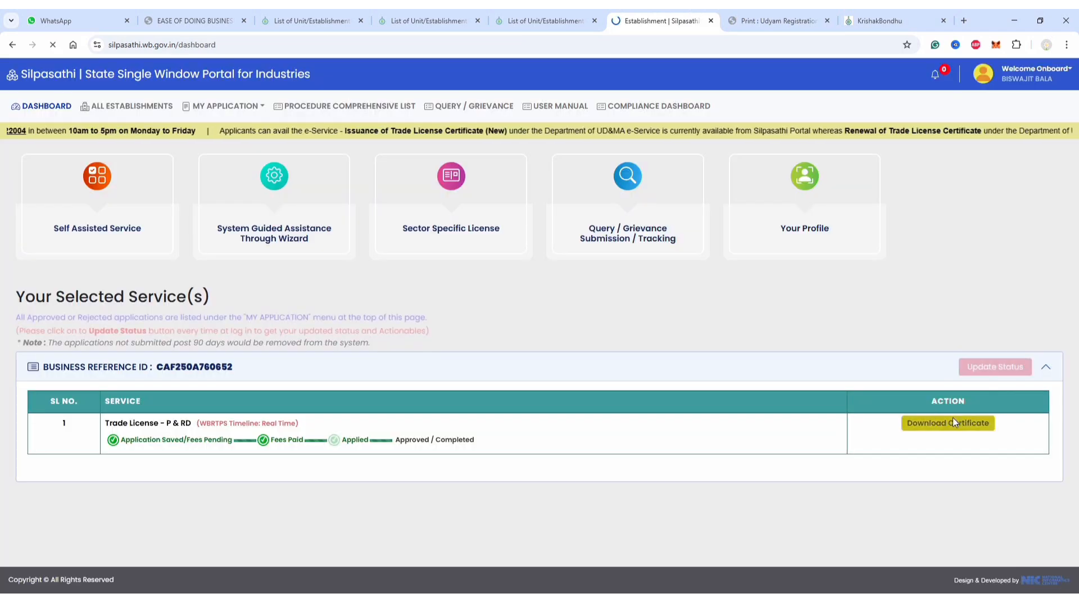
click(955, 420)
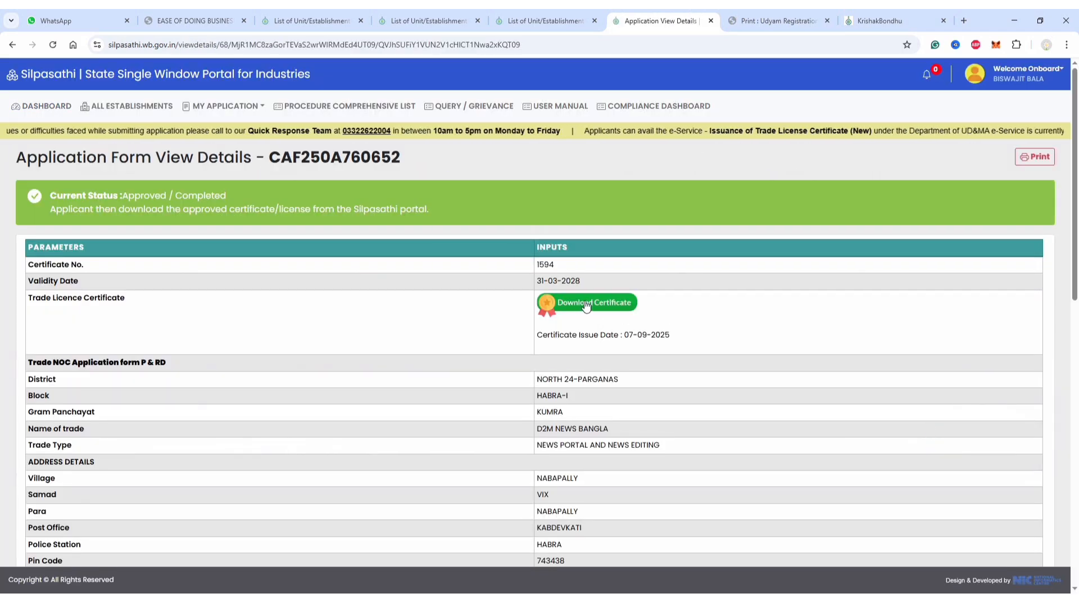